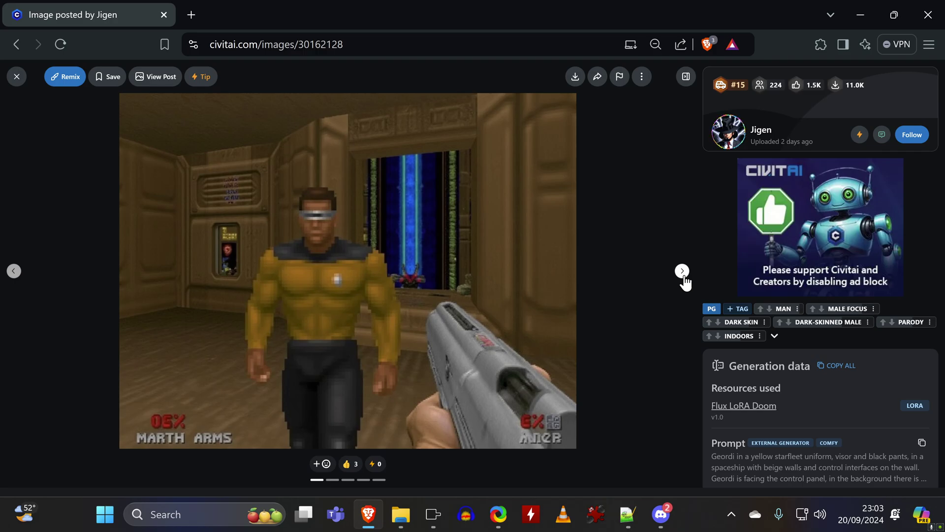
# Browse forward and back through Civitai posted images to read their generation data and FLUX LoRAs.
pyautogui.click(683, 278)
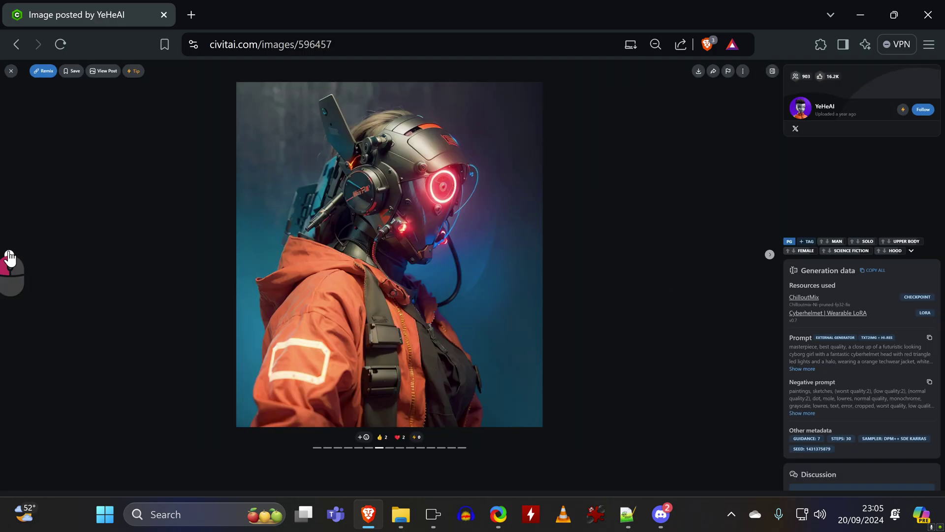
pyautogui.click(9, 255)
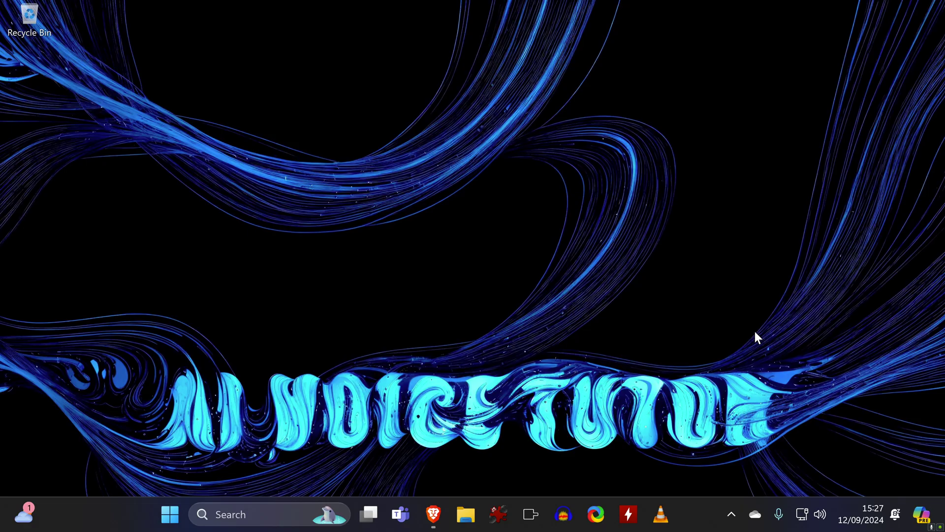
# Download Pinokio-2.14.3-win32.zip from pinokio.computer's Windows install instructions and save it to the Desktop.
pyautogui.click(443, 516)
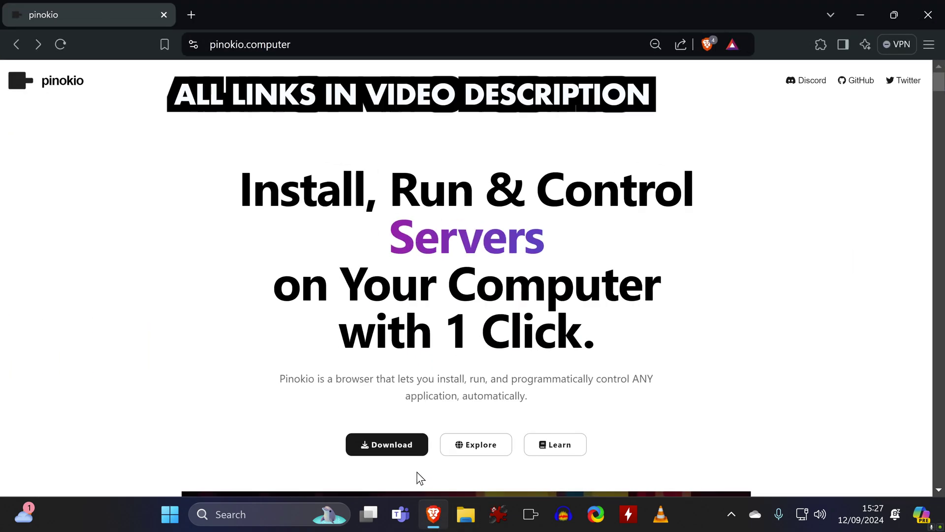
pyautogui.scroll(-2, 435, 250)
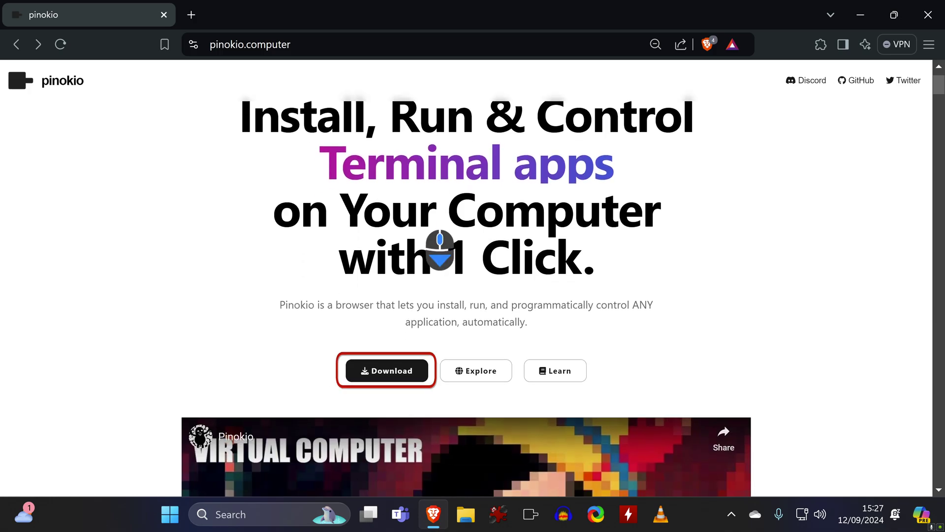
pyautogui.click(417, 376)
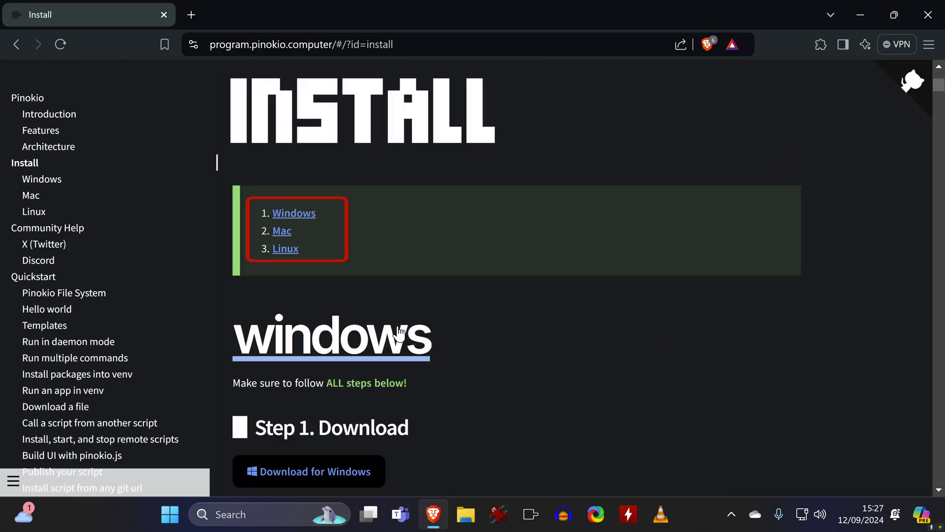
pyautogui.scroll(-1, 313, 217)
pyautogui.scroll(-5, 306, 217)
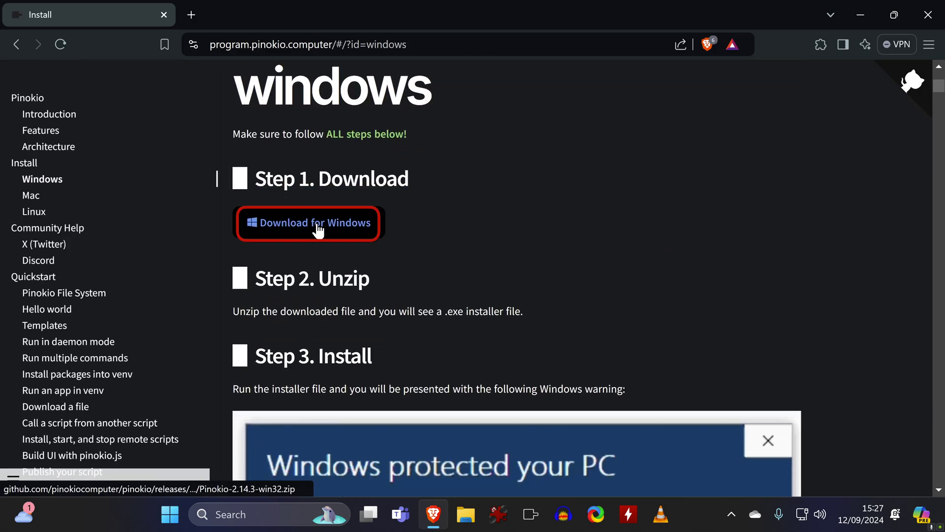
pyautogui.click(324, 229)
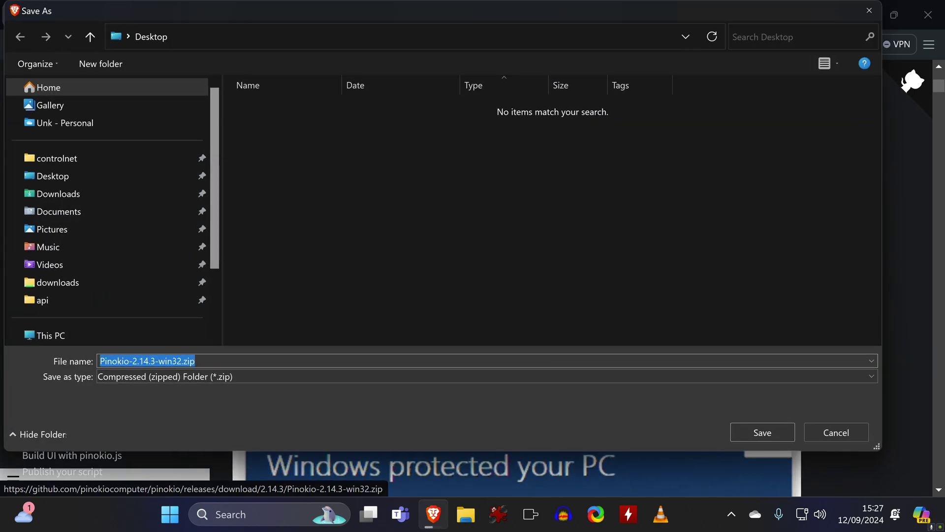
pyautogui.click(763, 426)
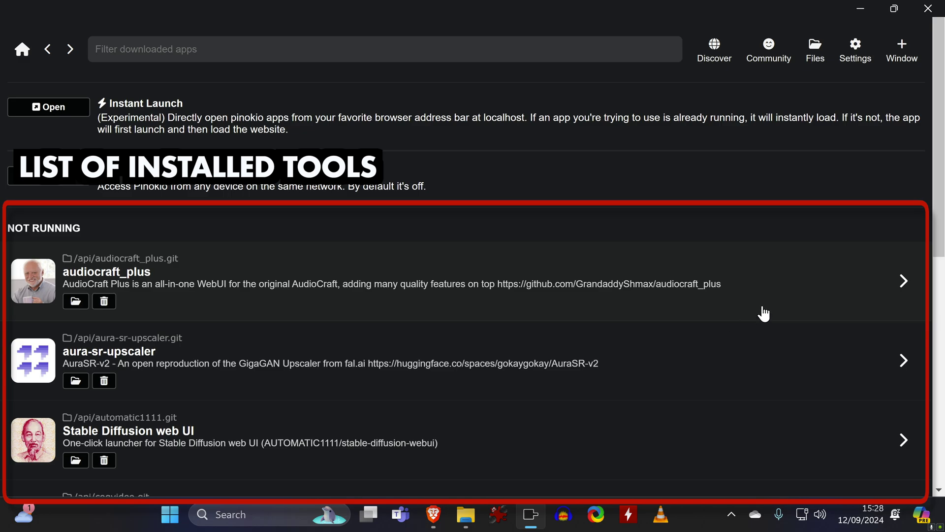
# Download the Forge script from Discover as stable-diffusion-webui-forge.git.
pyautogui.scroll(-10, 763, 320)
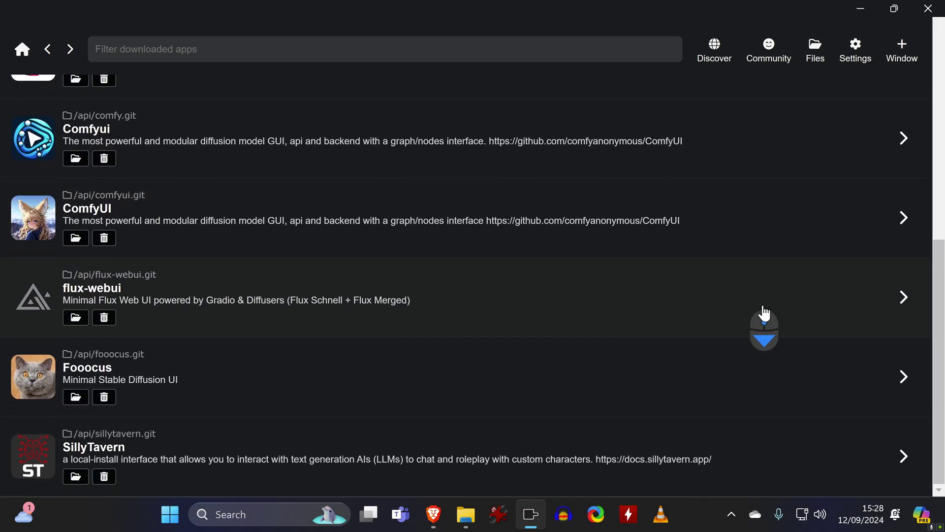
pyautogui.scroll(10, 764, 313)
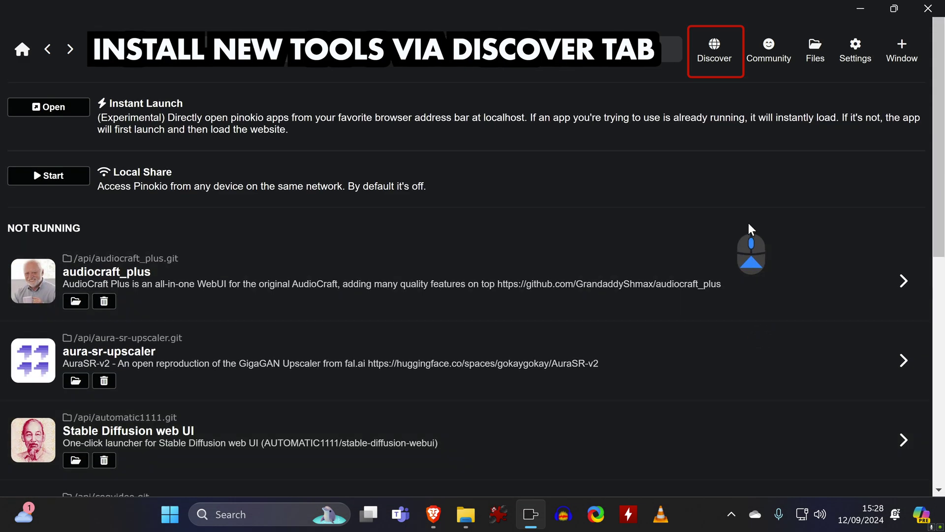
pyautogui.click(713, 48)
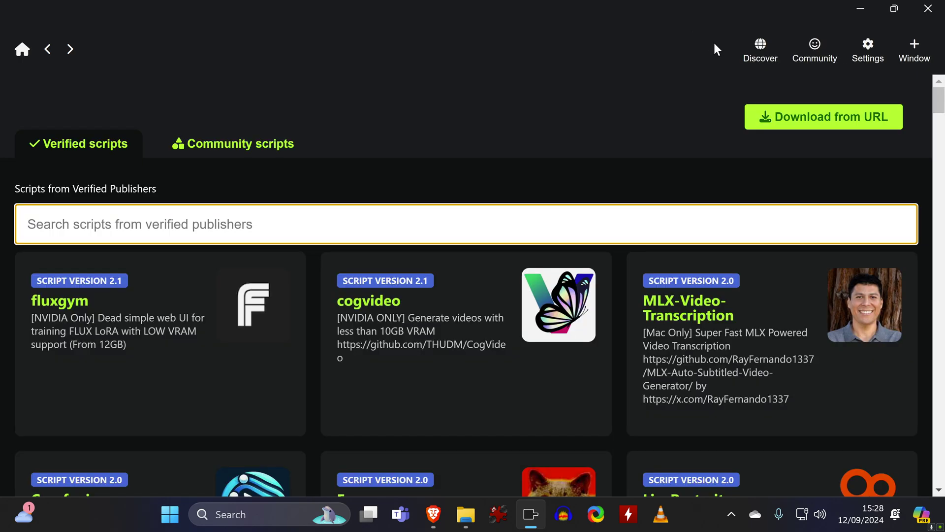
pyautogui.scroll(-5, 696, 331)
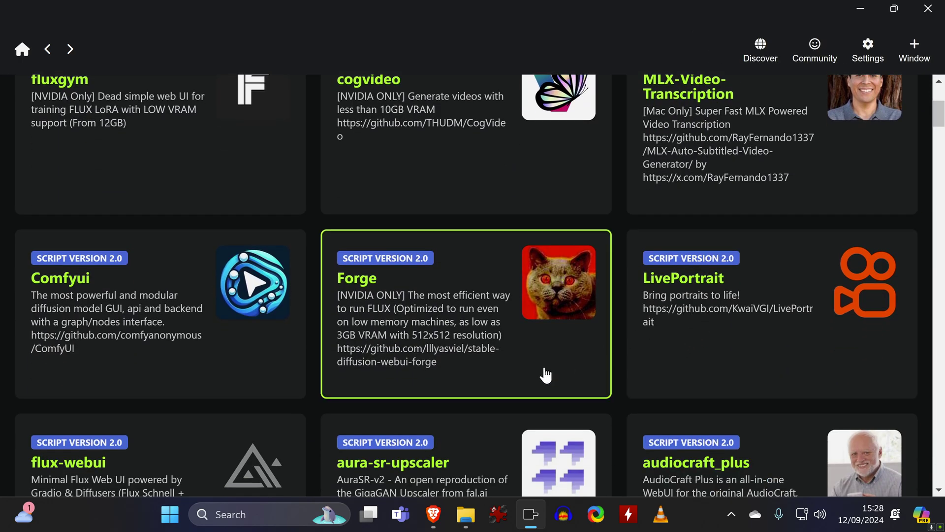
pyautogui.click(544, 367)
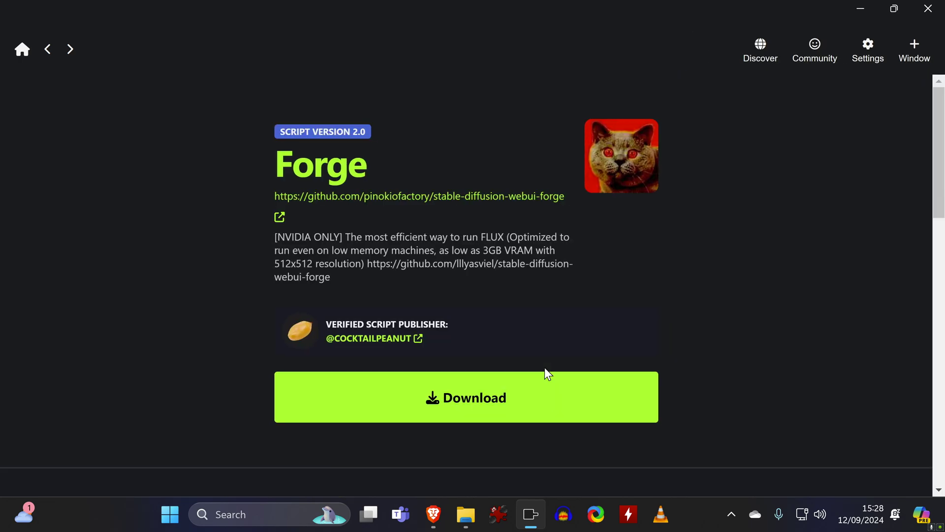
pyautogui.click(555, 413)
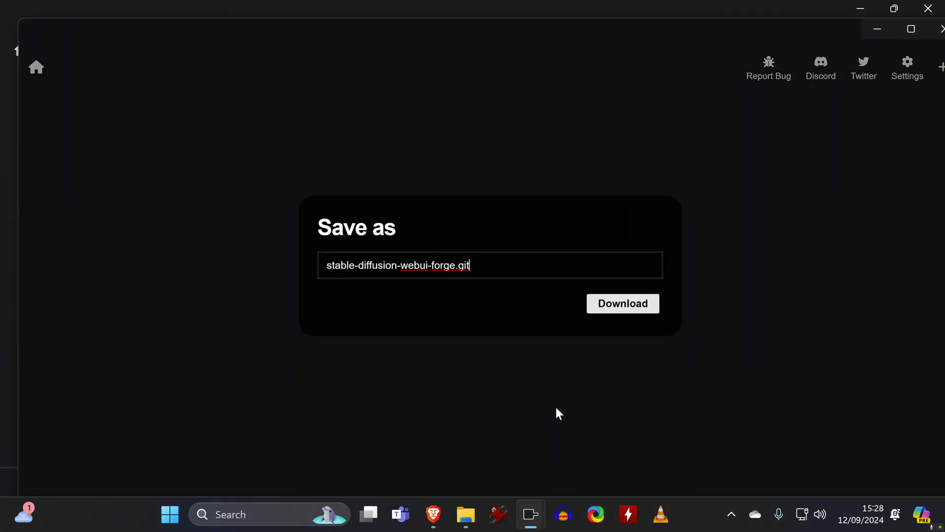
pyautogui.click(652, 306)
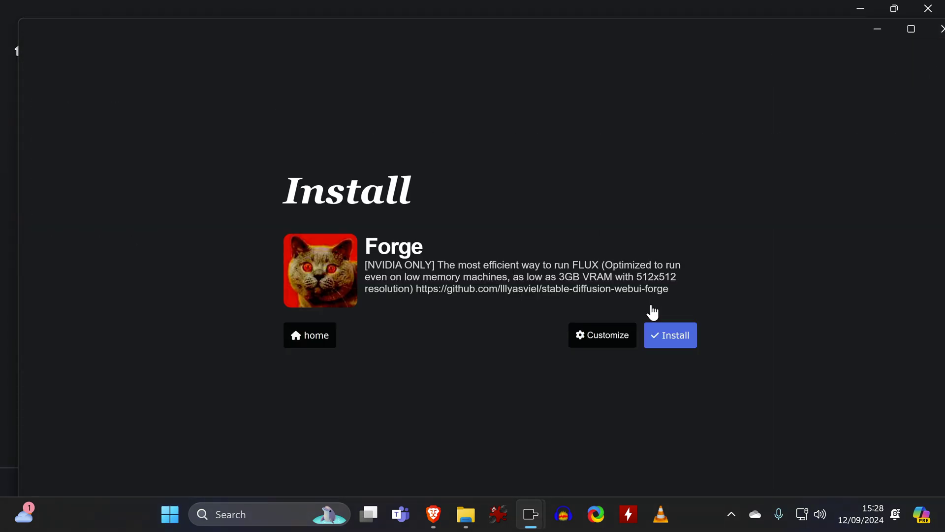
# Install Forge, then stop the running Forge tool.
pyautogui.click(687, 348)
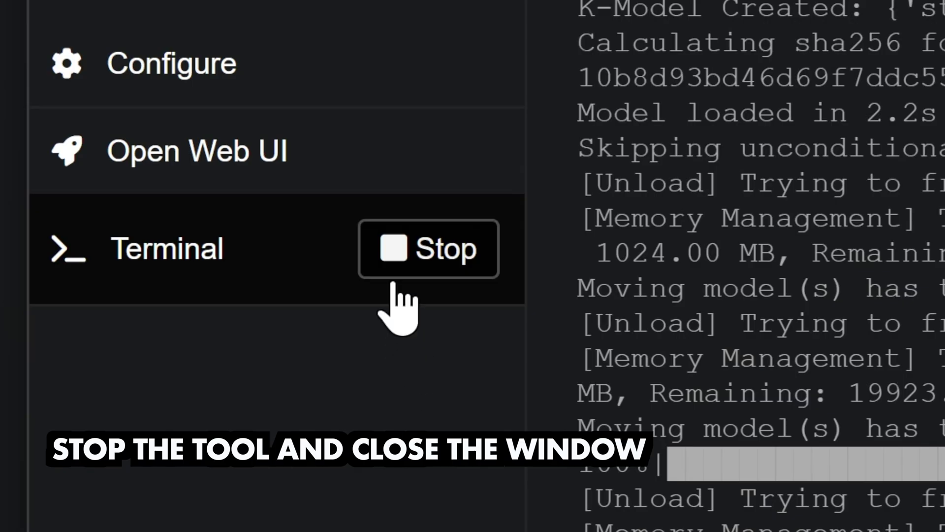
pyautogui.click(127, 286)
pyautogui.click(396, 252)
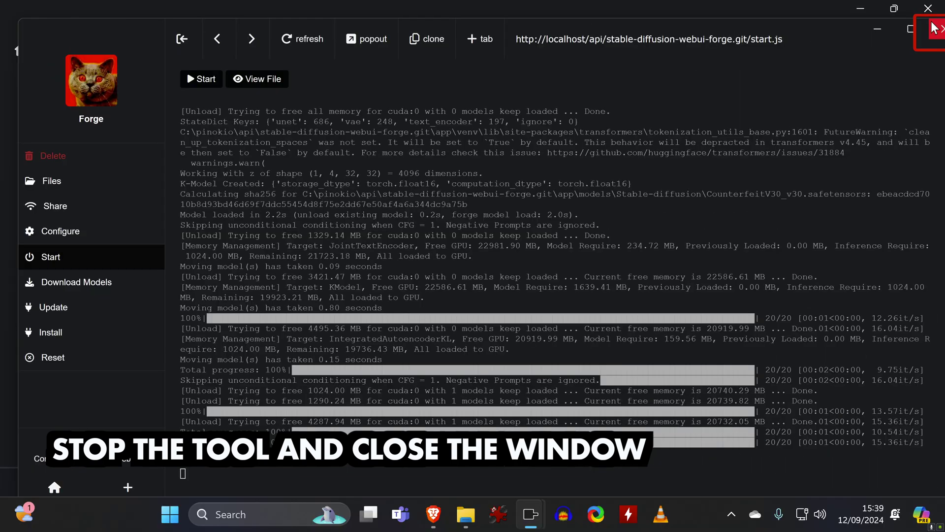
# Close the Forge window, then download and install the fluxgym script from the verified scripts.
pyautogui.click(931, 28)
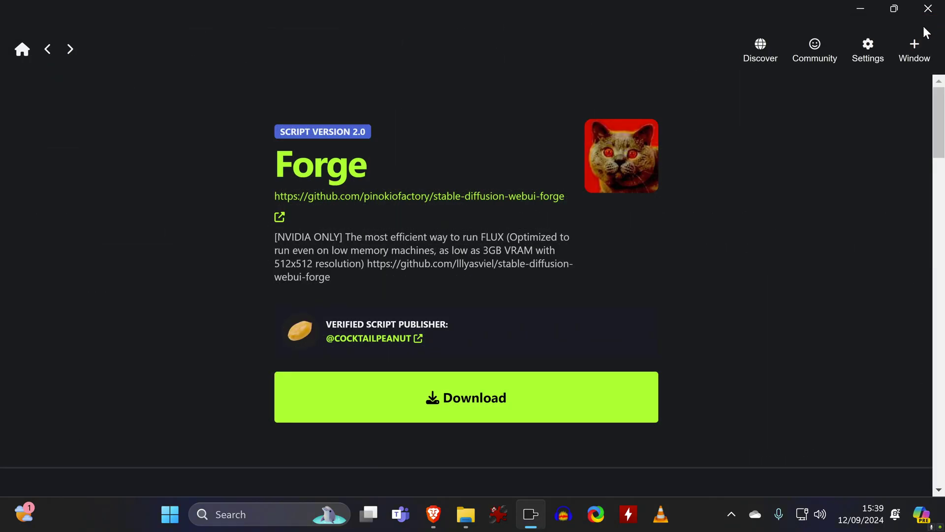
pyautogui.click(761, 58)
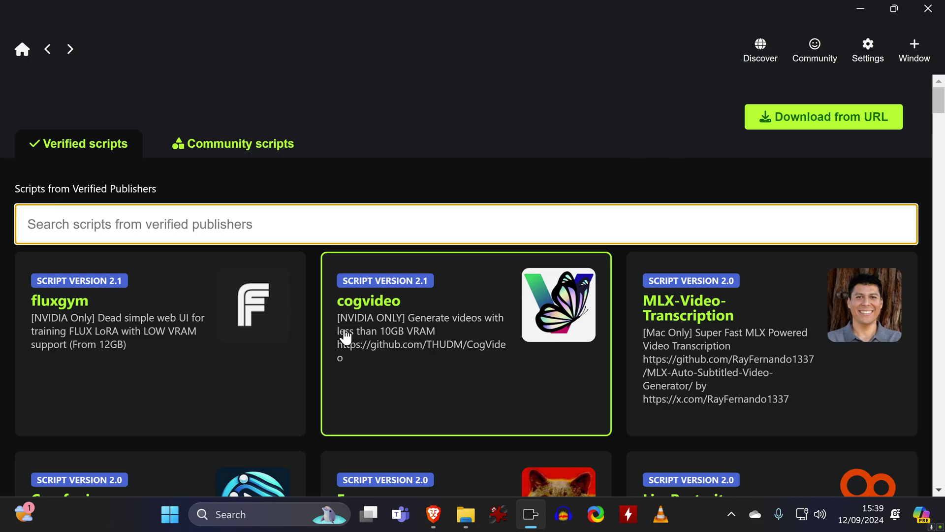
pyautogui.click(258, 372)
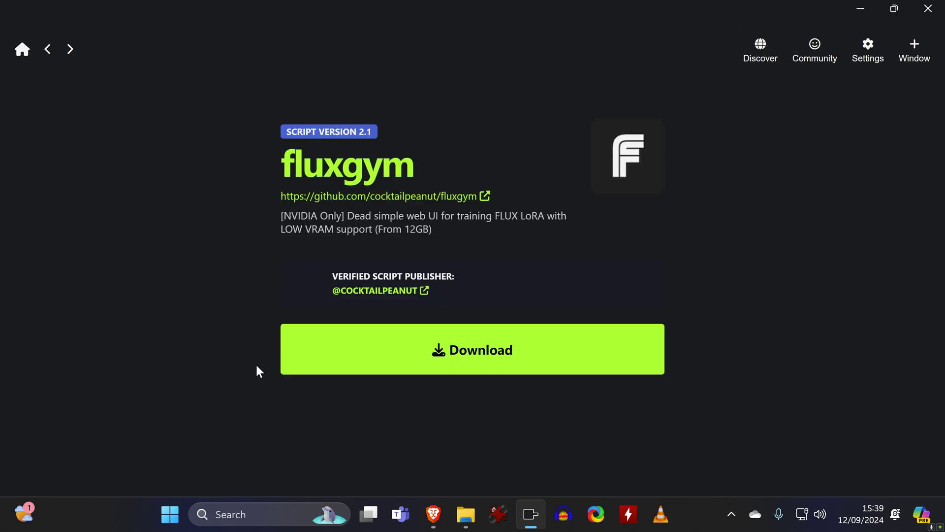
pyautogui.click(318, 350)
pyautogui.click(598, 305)
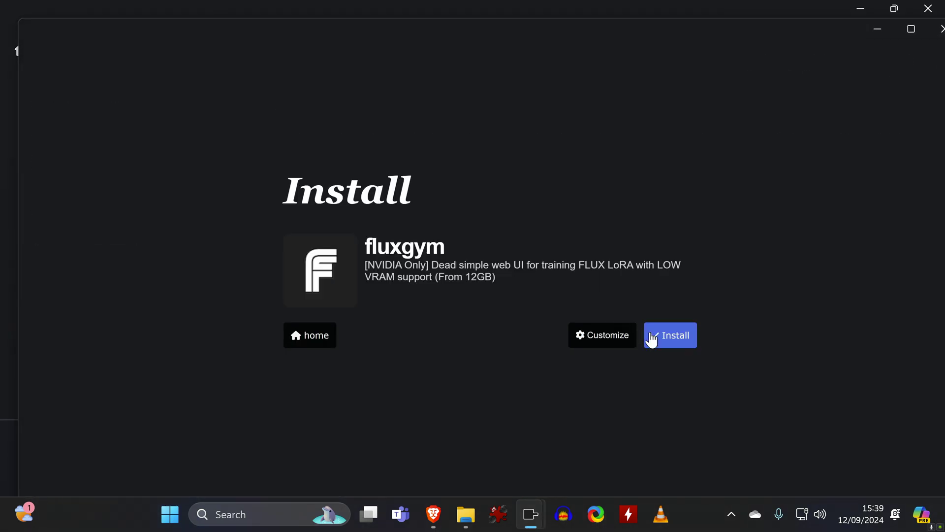
pyautogui.click(674, 344)
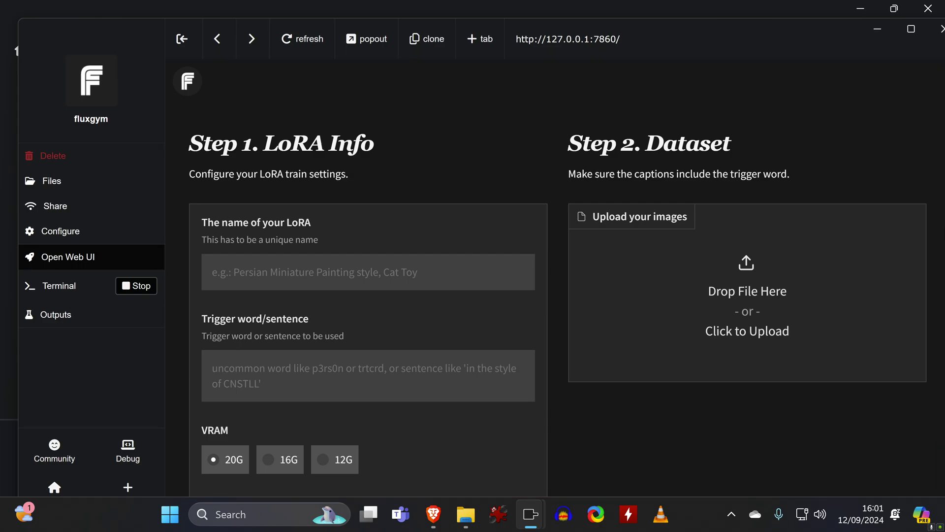
# Open FluxGym's local training page from its terminal URL, then stop it and run Update.
pyautogui.scroll(-8, 773, 254)
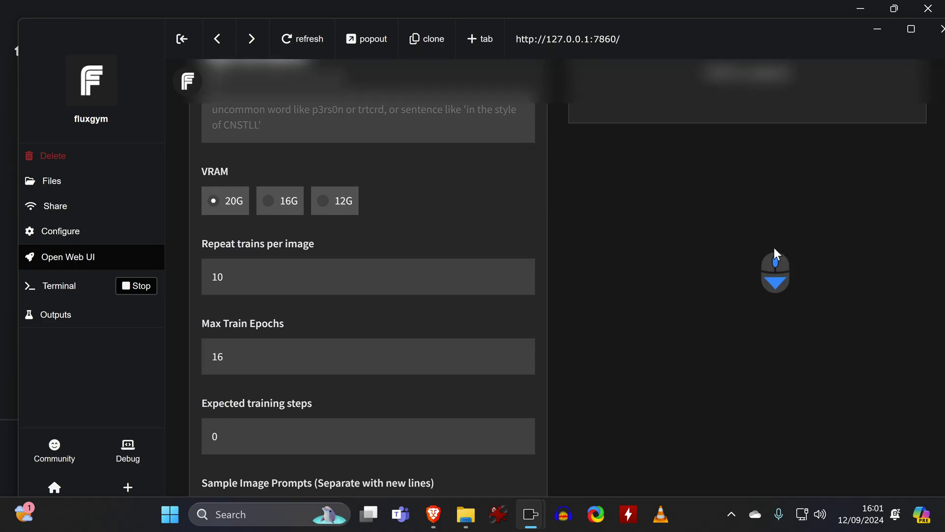
pyautogui.scroll(8, 771, 256)
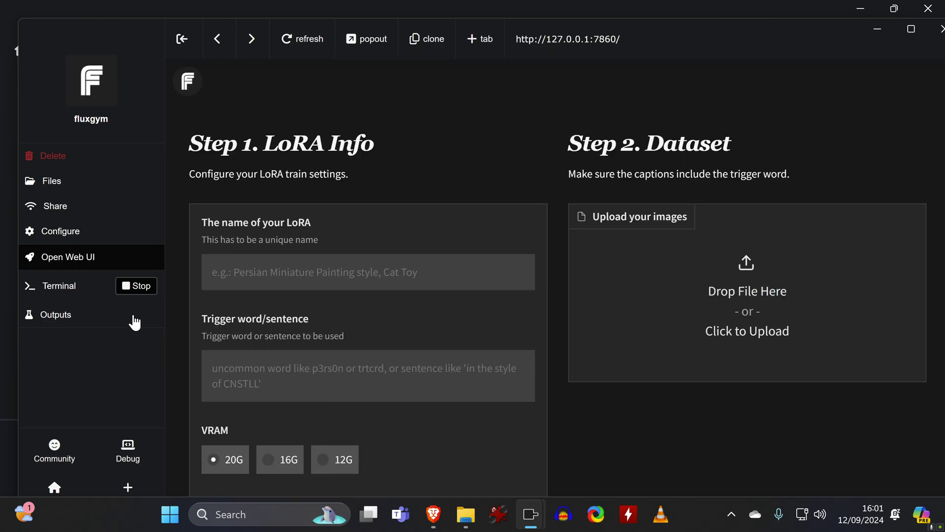
pyautogui.click(75, 300)
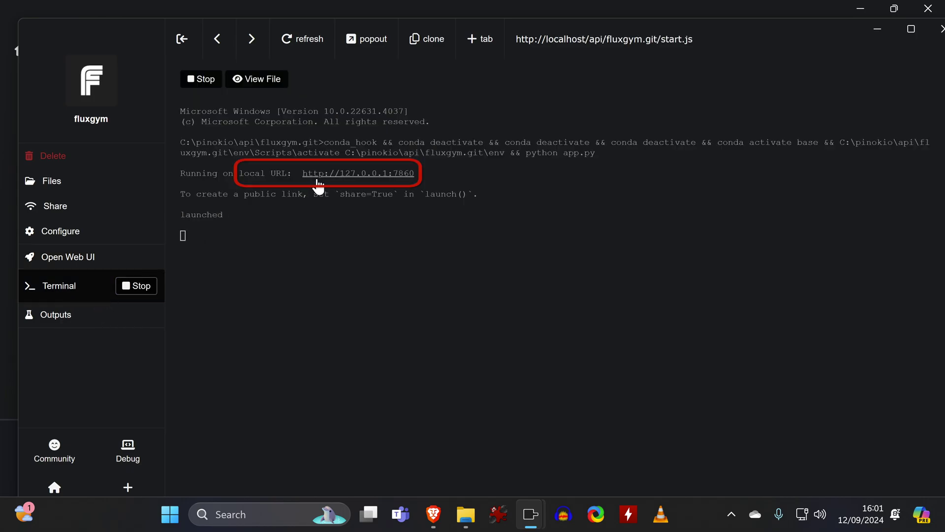
pyautogui.click(324, 174)
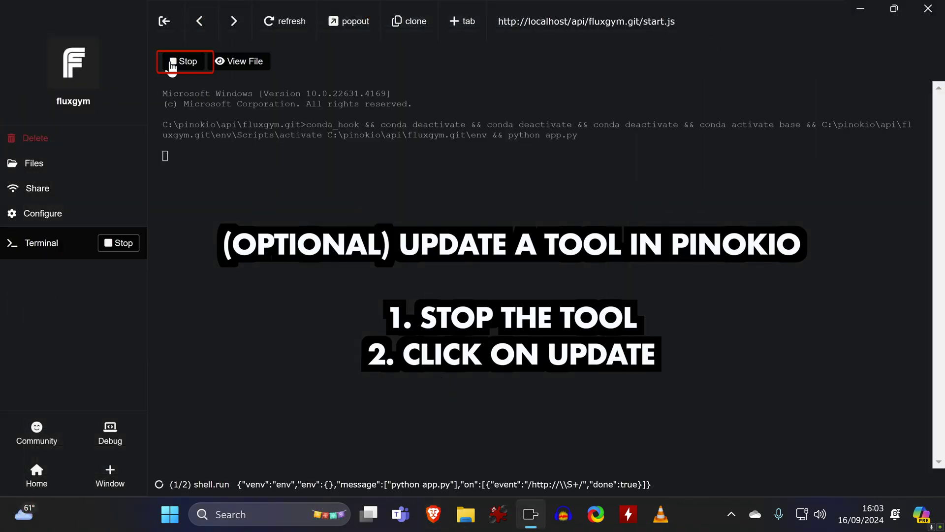
pyautogui.click(178, 62)
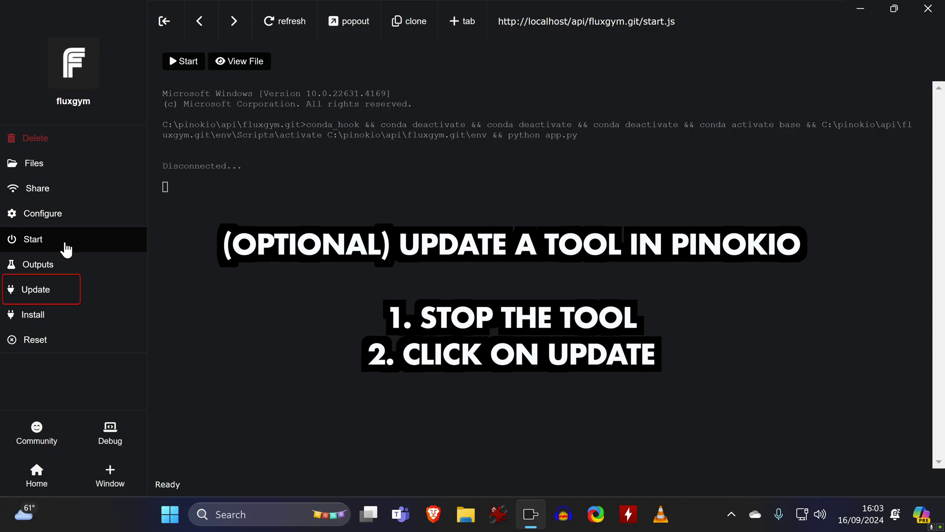
pyautogui.click(55, 293)
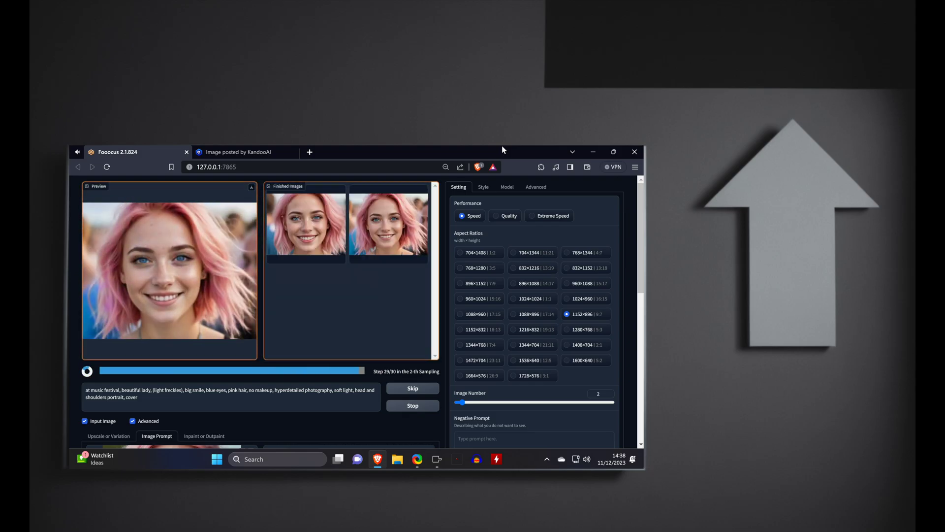
# Enlarge the second pink-haired portrait from the Fooocus output gallery.
pyautogui.click(371, 264)
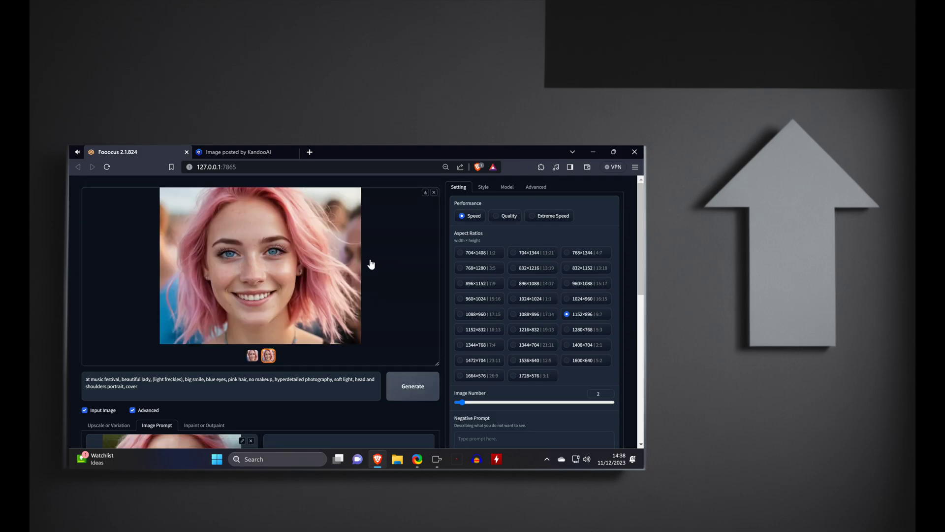
pyautogui.scroll(-2, 325, 409)
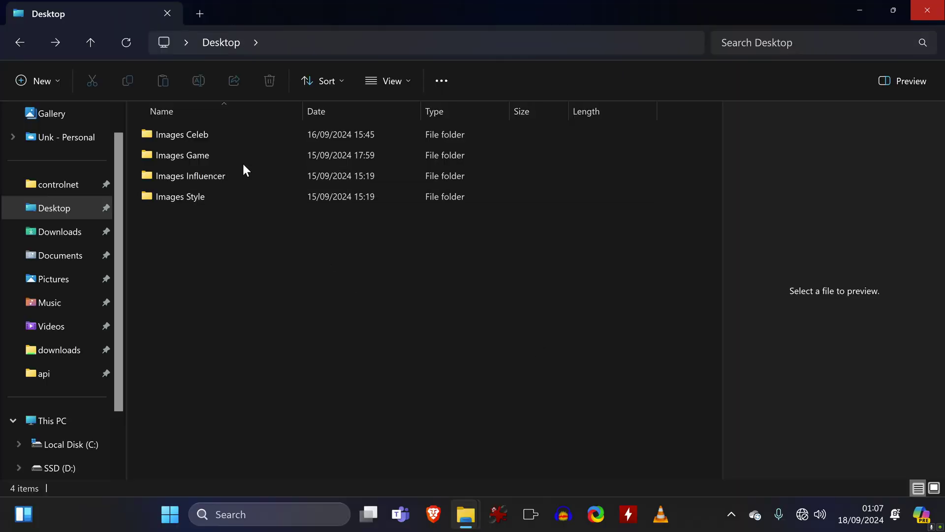
# Page through the Images Celeb training pictures in Photos.
pyautogui.click(234, 132)
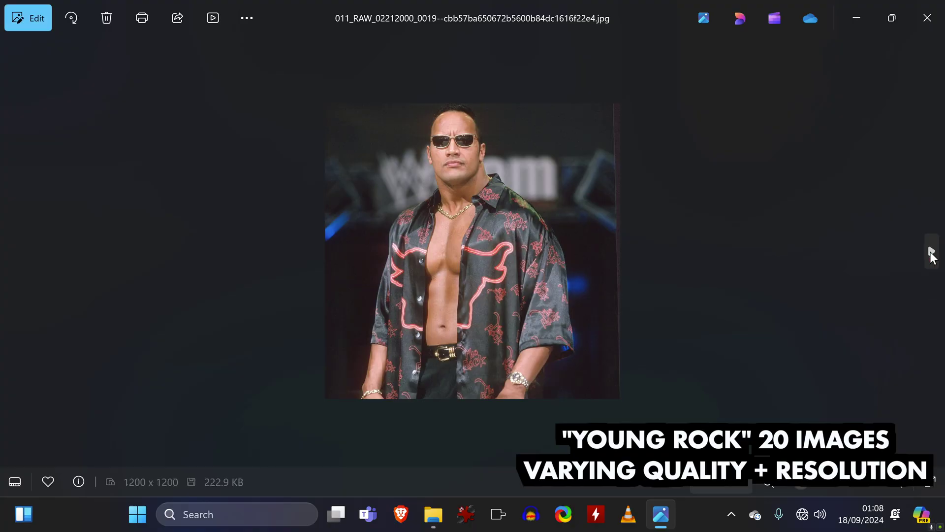
pyautogui.click(931, 252)
pyautogui.click(930, 252)
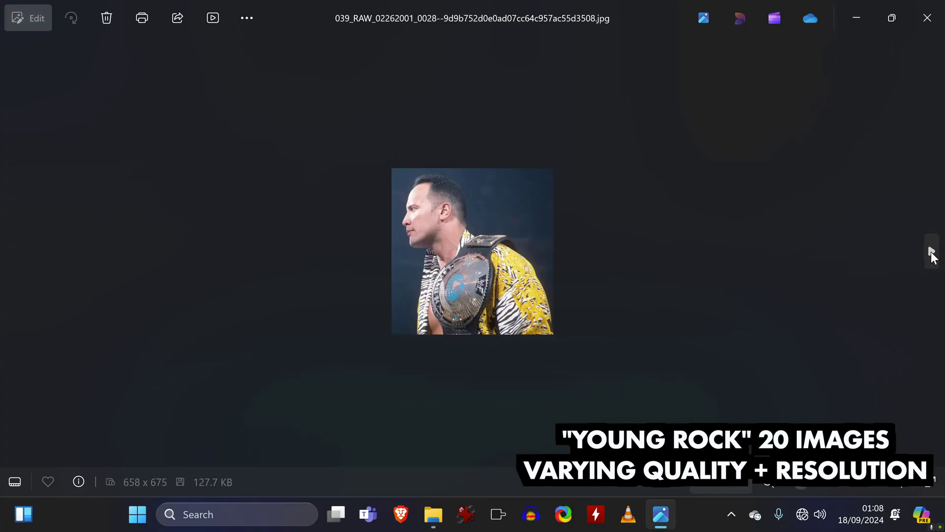
pyautogui.click(931, 252)
pyautogui.click(930, 252)
pyautogui.click(931, 252)
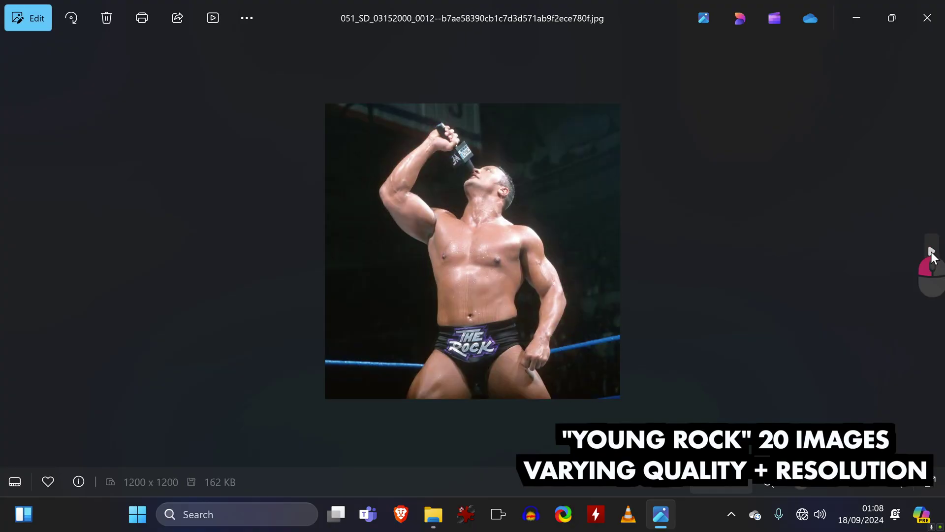
pyautogui.click(930, 252)
pyautogui.click(931, 253)
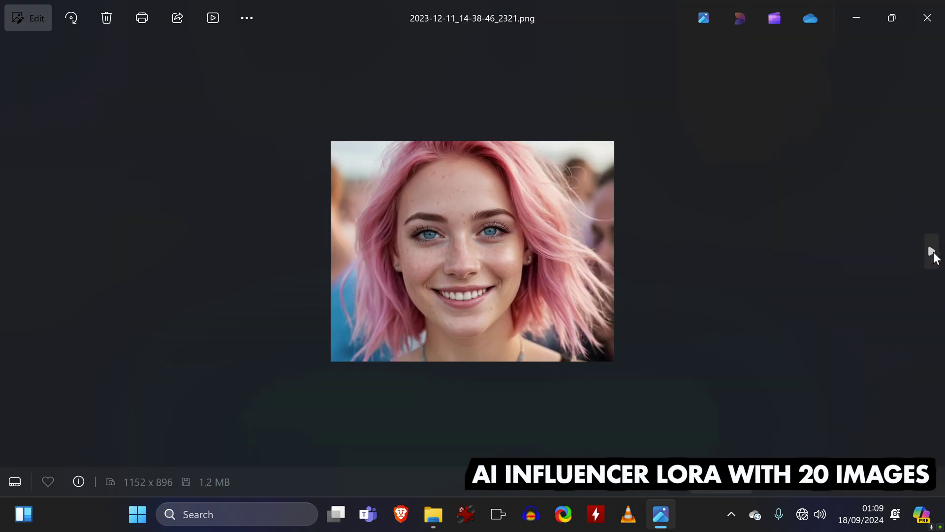
# Page through the influencer training images, then close Photos.
pyautogui.click(932, 252)
pyautogui.click(932, 252)
pyautogui.click(932, 252)
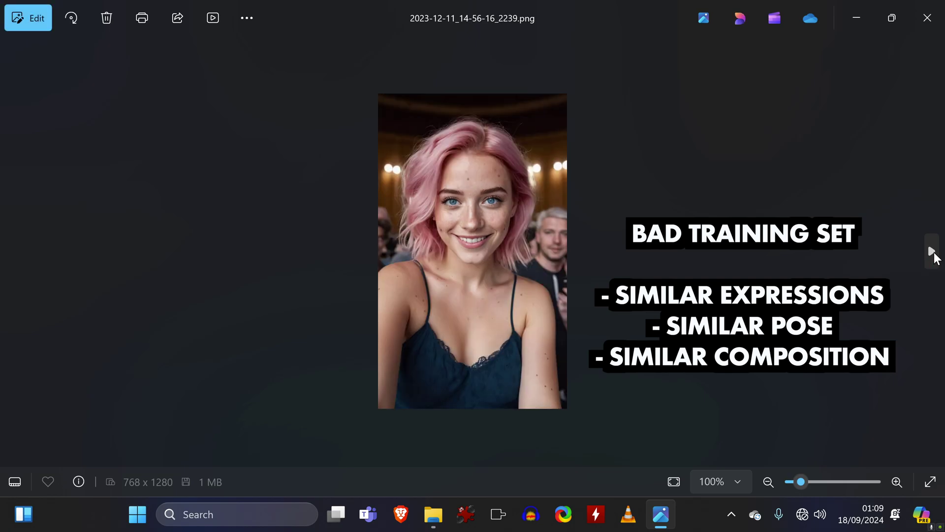
pyautogui.click(932, 252)
pyautogui.click(931, 252)
pyautogui.click(931, 252)
pyautogui.click(932, 252)
pyautogui.click(932, 252)
pyautogui.click(932, 252)
pyautogui.click(932, 252)
pyautogui.click(931, 252)
pyautogui.click(932, 252)
pyautogui.click(932, 252)
pyautogui.click(931, 252)
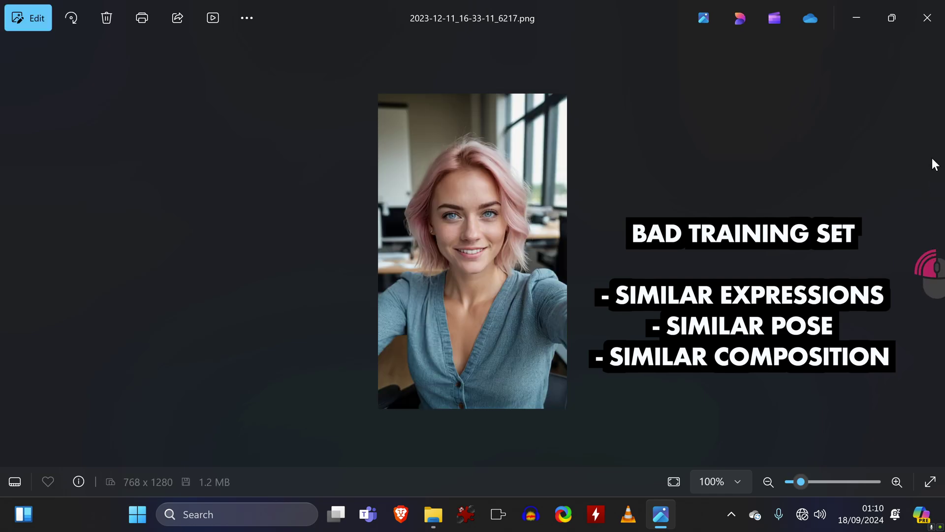
pyautogui.click(927, 17)
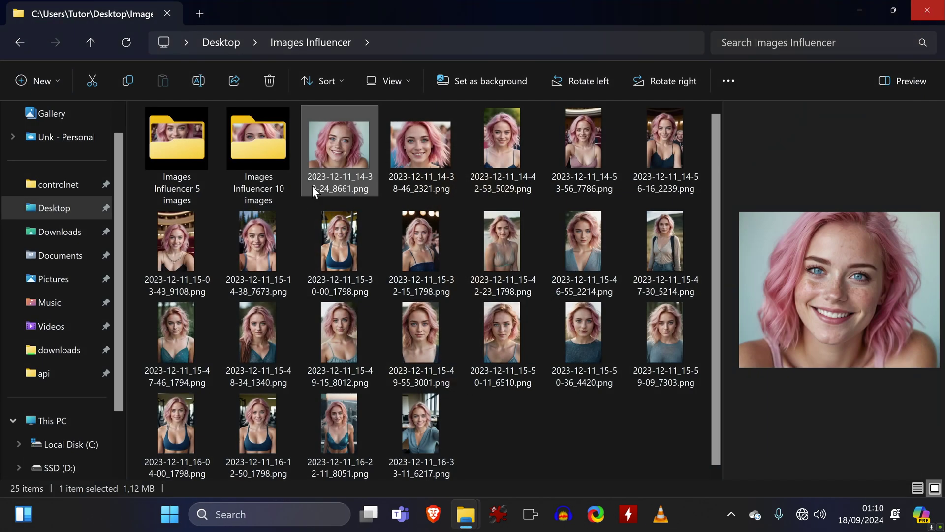
# Open the next image folder, page through the game screenshots, then view screenshot_0001.png.
pyautogui.doubleClick(285, 146)
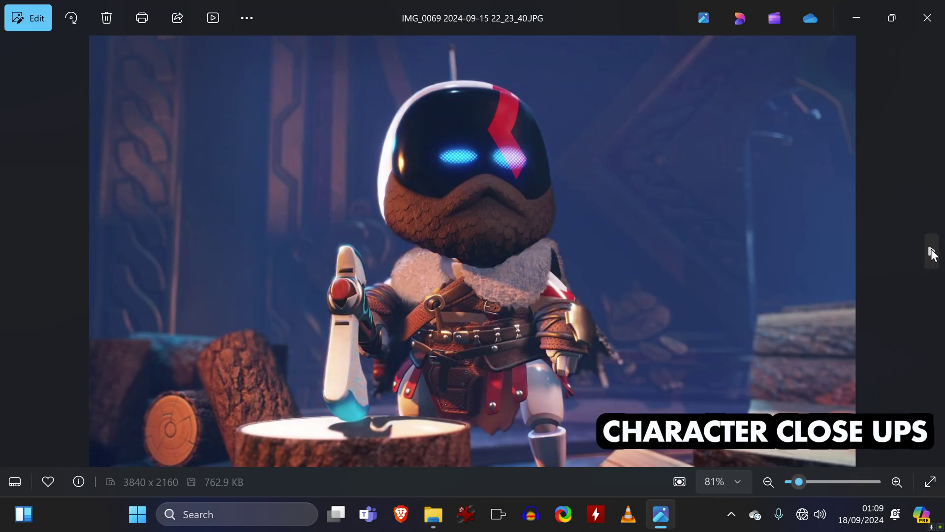
pyautogui.click(931, 252)
pyautogui.click(932, 252)
pyautogui.click(931, 252)
pyautogui.click(931, 252)
pyautogui.click(931, 253)
pyautogui.click(932, 252)
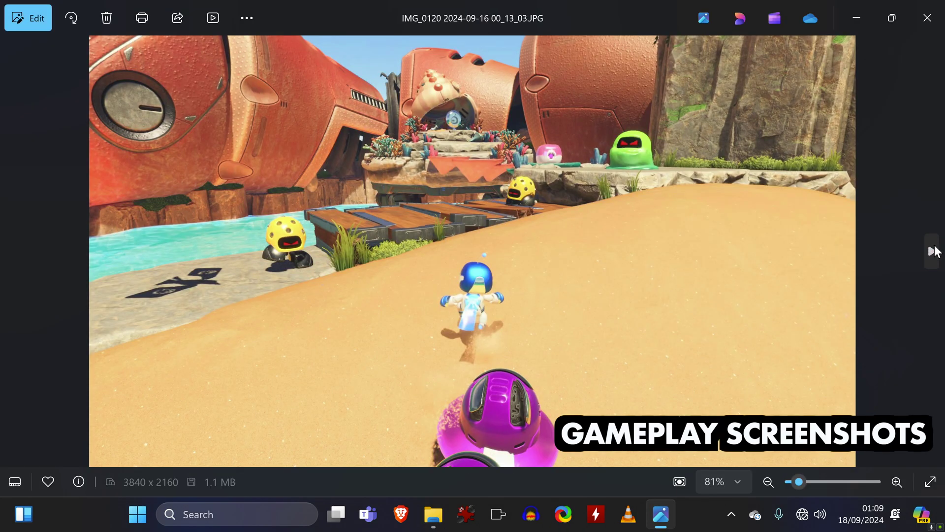
pyautogui.click(931, 252)
pyautogui.click(932, 252)
pyautogui.click(932, 252)
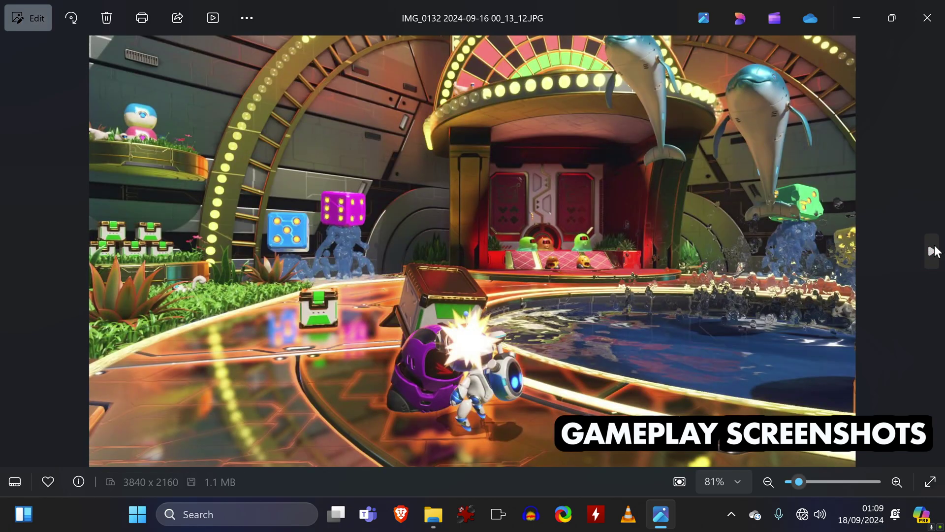
pyautogui.click(932, 252)
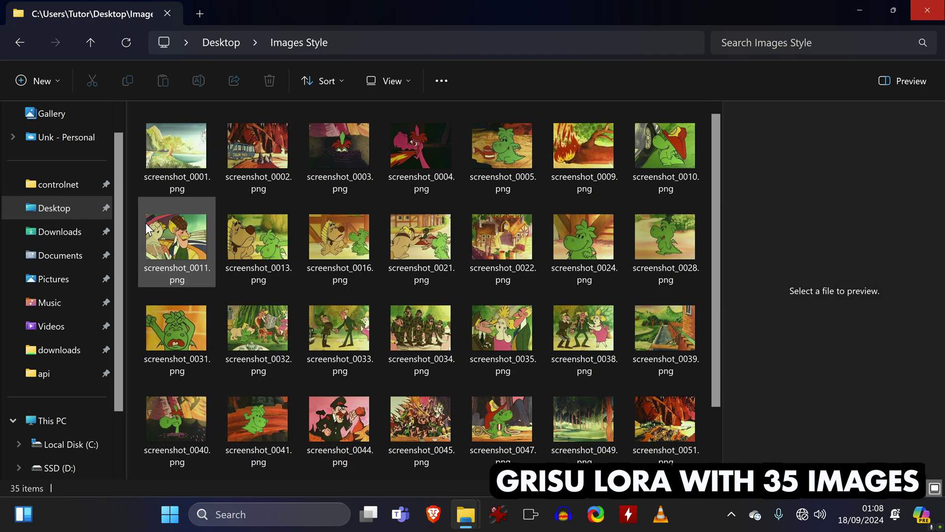
pyautogui.scroll(-3, 146, 223)
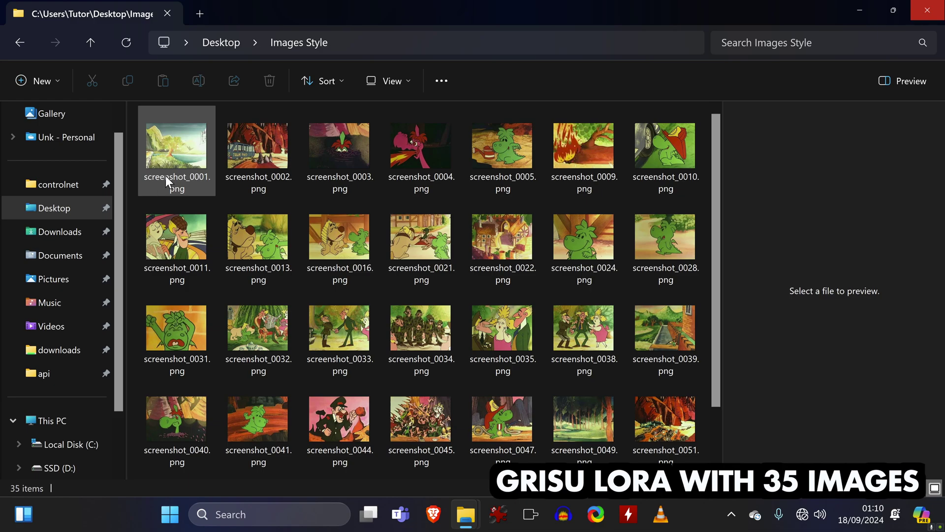
pyautogui.doubleClick(165, 175)
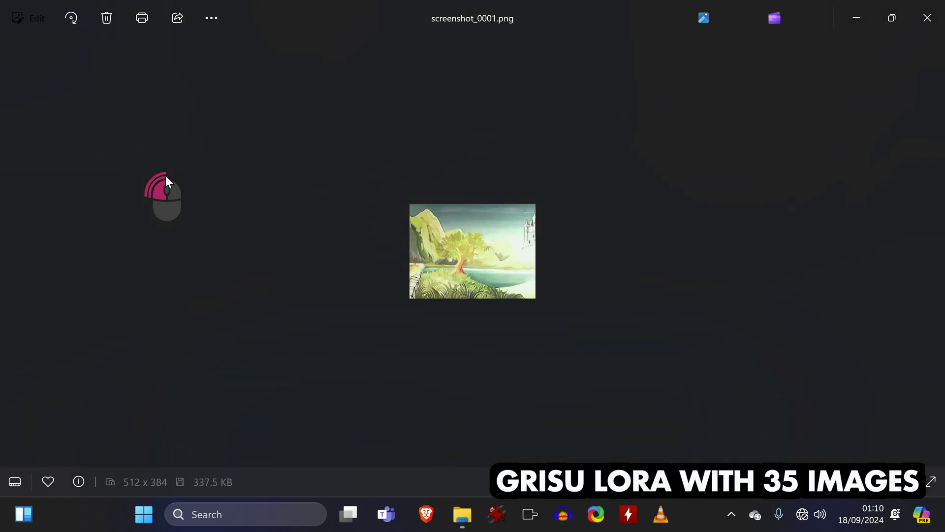
pyautogui.scroll(5, 524, 270)
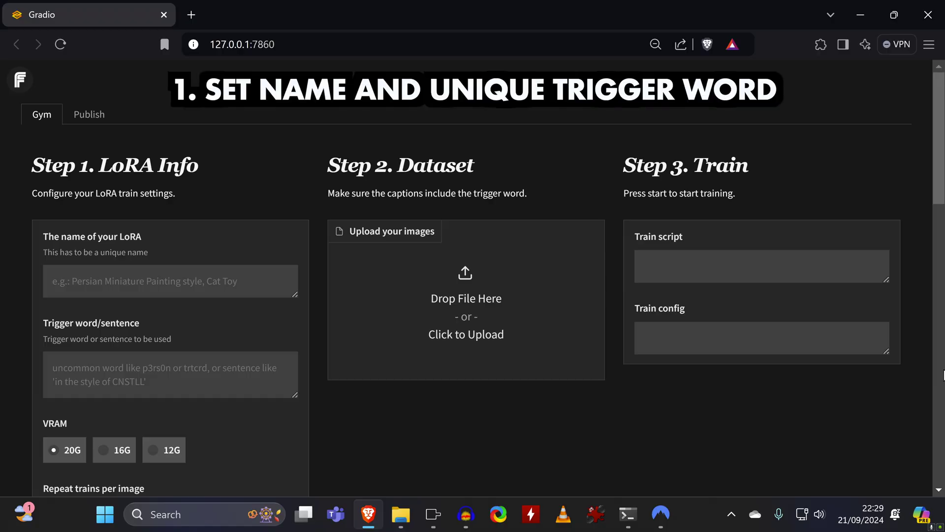
# Enter youngrck20 as the LoRA name and paste it as the trigger word.
pyautogui.write('AiInfl')
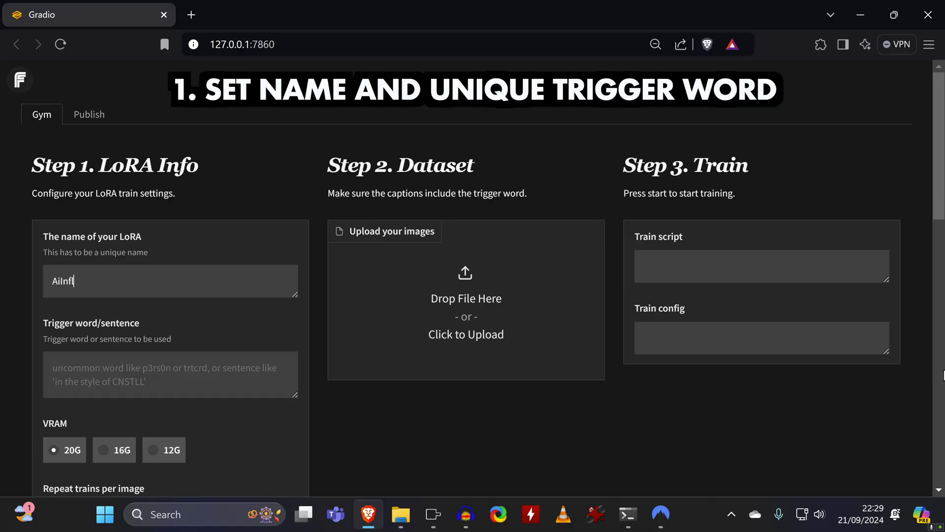
pyautogui.write('uencerLora10')
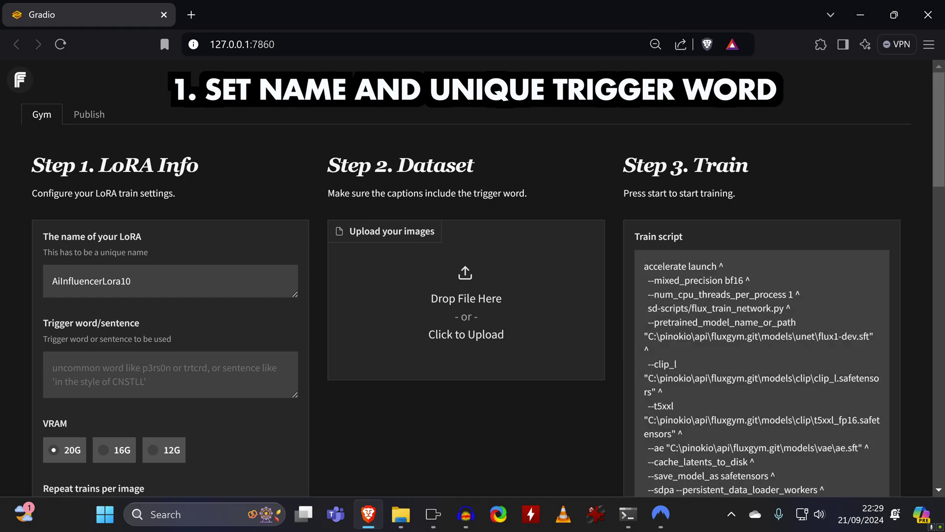
pyautogui.write('aiinfllnc10')
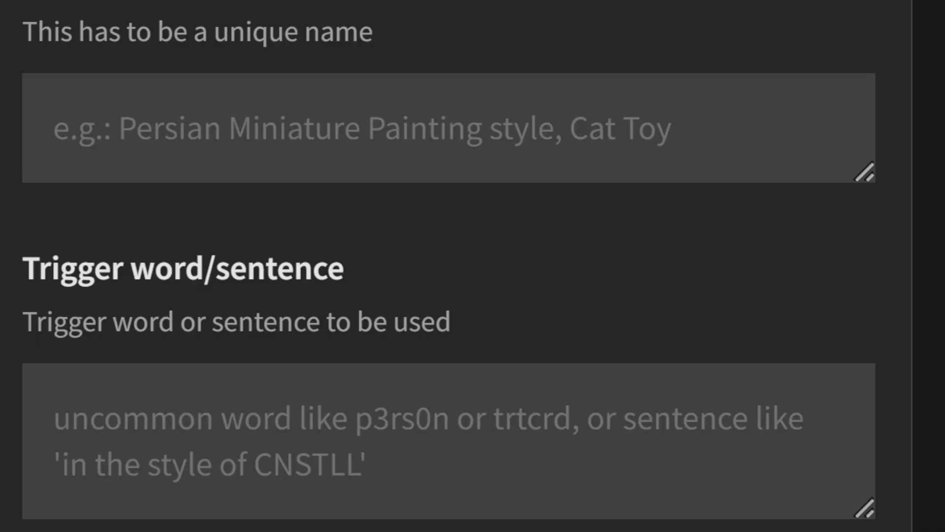
pyautogui.write('youngrck20')
pyautogui.press('Left')
pyautogui.press('Left')
pyautogui.press('Left')
pyautogui.press('Left')
pyautogui.press('Left')
pyautogui.press('Left')
pyautogui.doubleClick(134, 129)
pyautogui.hotkey('ctrl', 'c')
pyautogui.click(56, 418)
pyautogui.hotkey('ctrl', 'v')
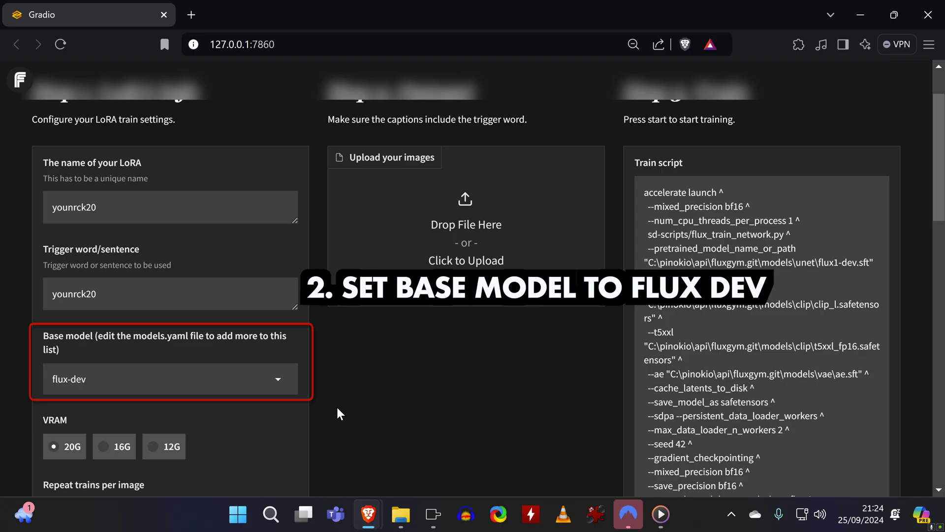
# Select flux-dev as the base model.
pyautogui.click(276, 379)
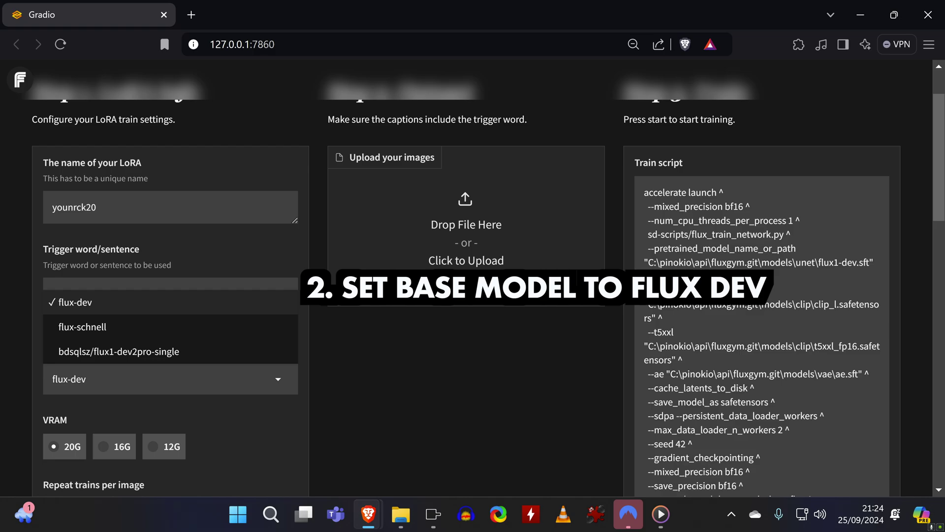
pyautogui.click(239, 312)
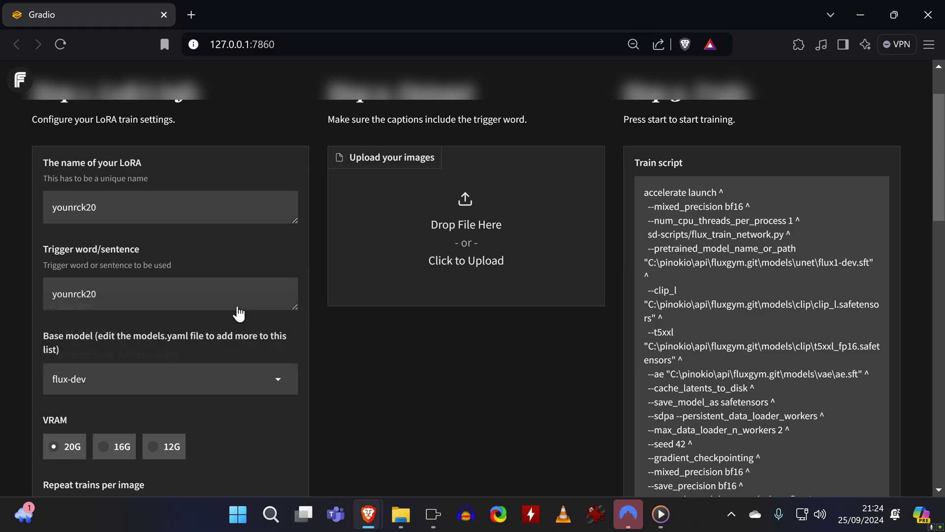
pyautogui.scroll(-2, 331, 417)
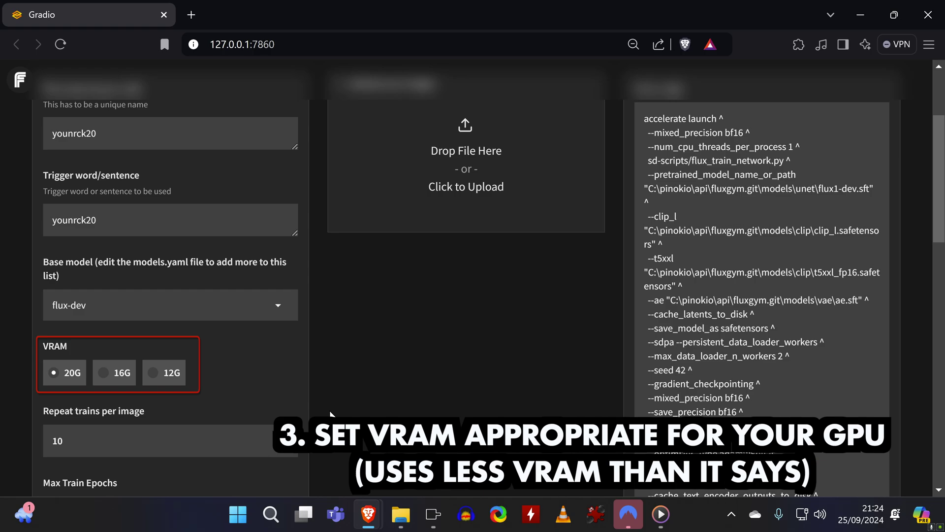
pyautogui.scroll(-2, 331, 416)
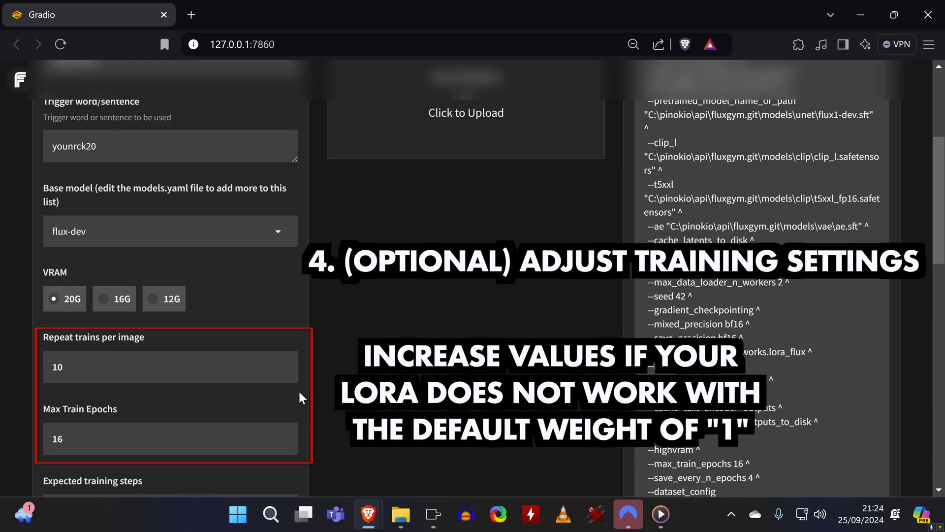
pyautogui.scroll(-6, 346, 383)
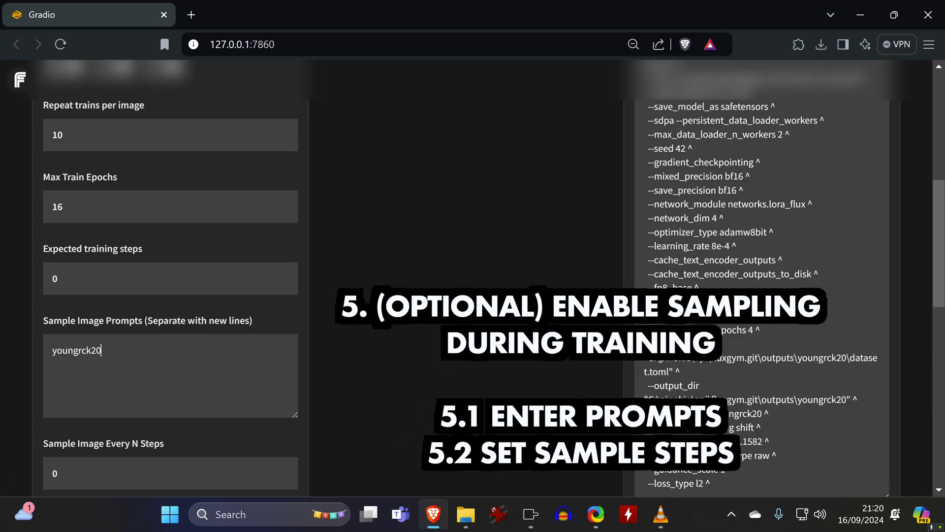
# Write four youngrck20 sample prompts: playing banjo, dancing in a suit, as a firefighter, as president.
pyautogui.write('youngrck20 youngrck20 youngrck20')
pyautogui.press('Up')
pyautogui.press('Up')
pyautogui.press('Up')
pyautogui.write('playing banjo')
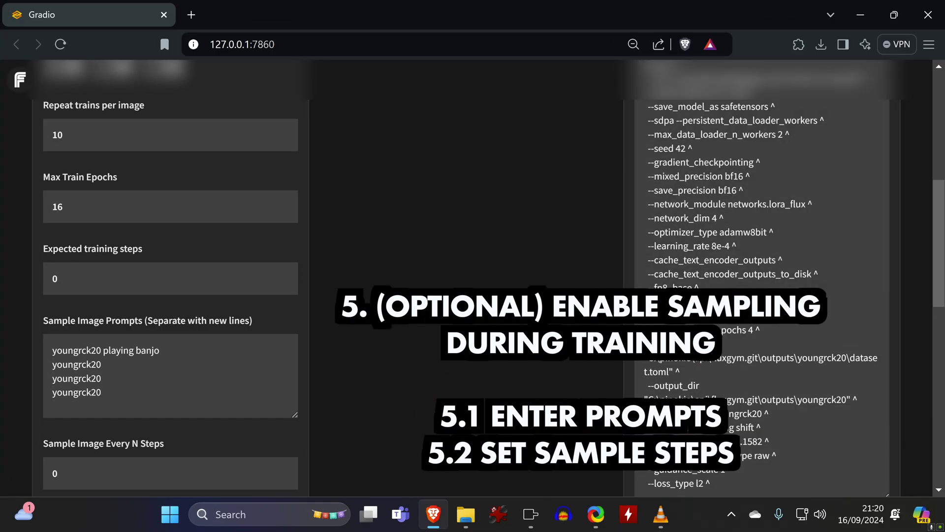
pyautogui.press('Down')
pyautogui.write('dancing in a suit')
pyautogui.press('Down')
pyautogui.write('as a firefighter')
pyautogui.press('Down')
pyautogui.write('as president')
# Append the fixed seed --d 99 to each sample prompt.
pyautogui.press('Up')
pyautogui.press('Up')
pyautogui.press('Up')
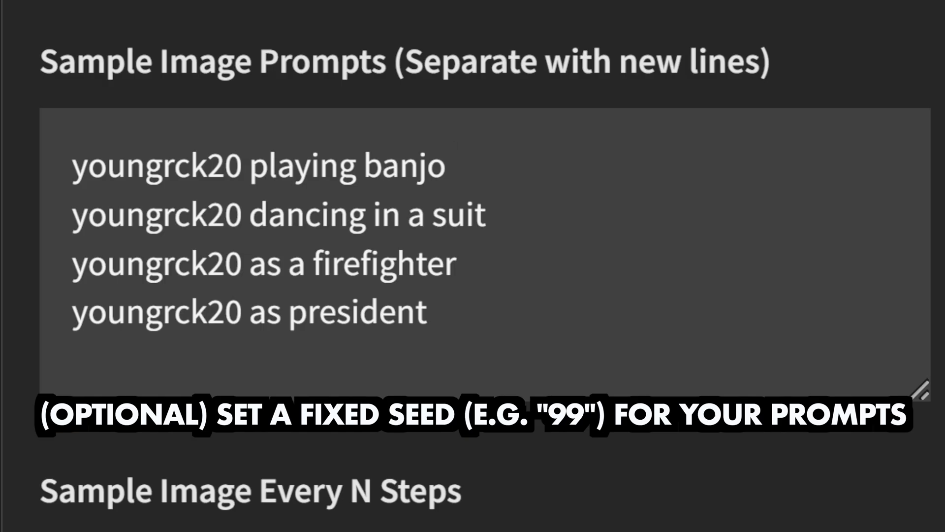
pyautogui.write('--d 9')
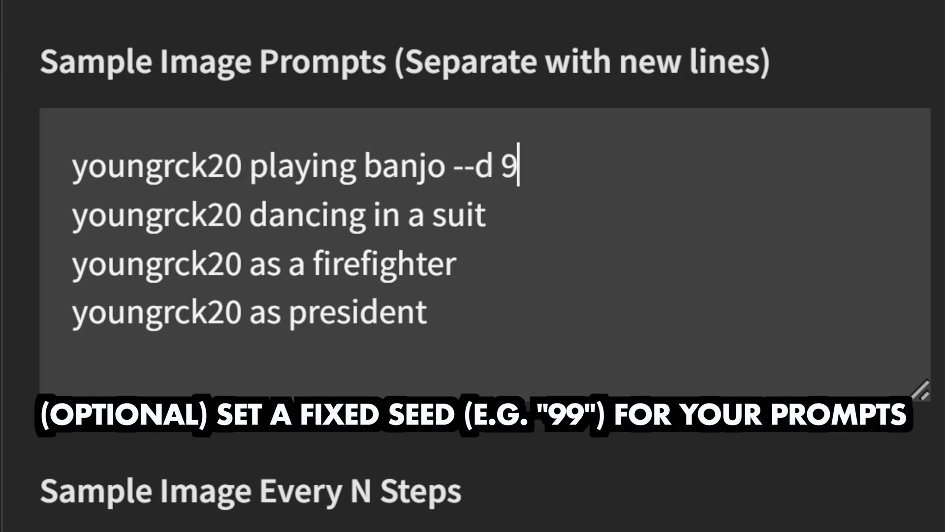
pyautogui.write('9')
pyautogui.press('Down')
pyautogui.write('--d 99')
pyautogui.press('Down')
pyautogui.write('--d 99')
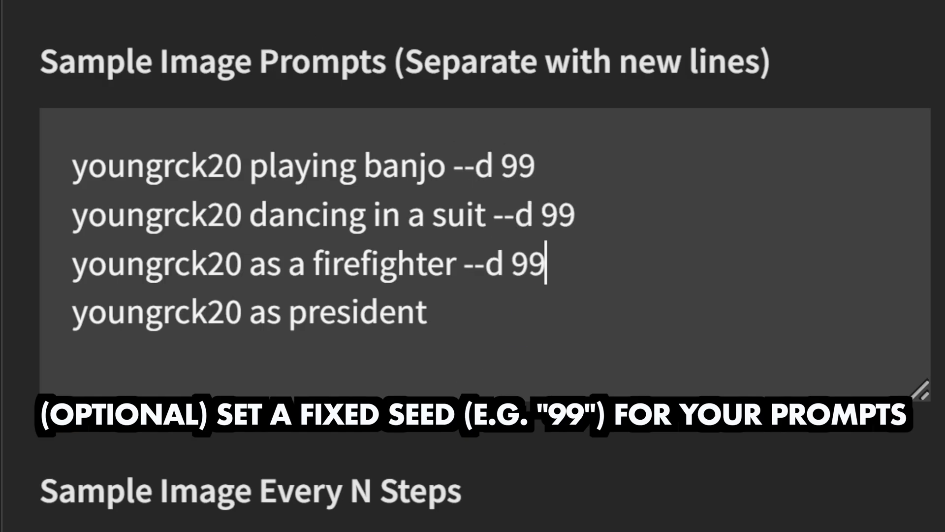
pyautogui.press('Down')
pyautogui.write('--d 99')
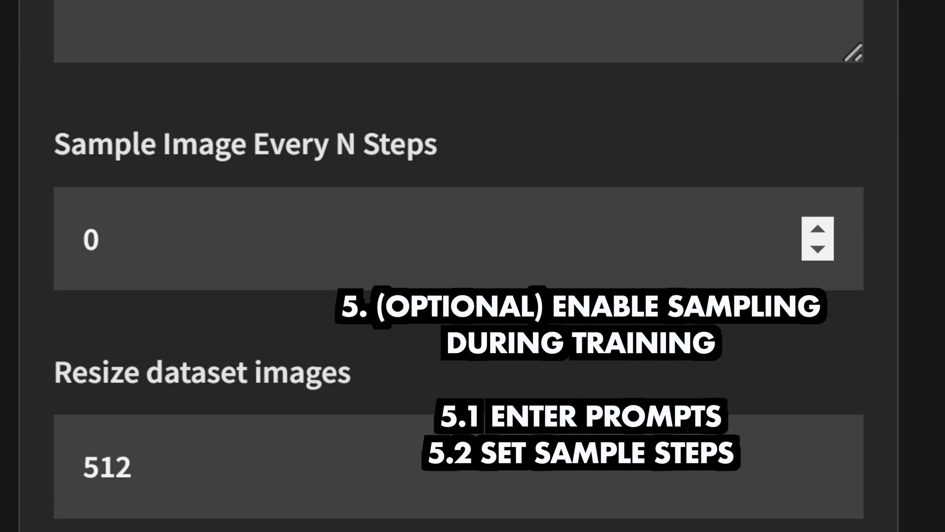
# Set Sample Image Every N Steps to 300.
pyautogui.press('Tab')
pyautogui.write('300')
pyautogui.scroll(5, 442, 341)
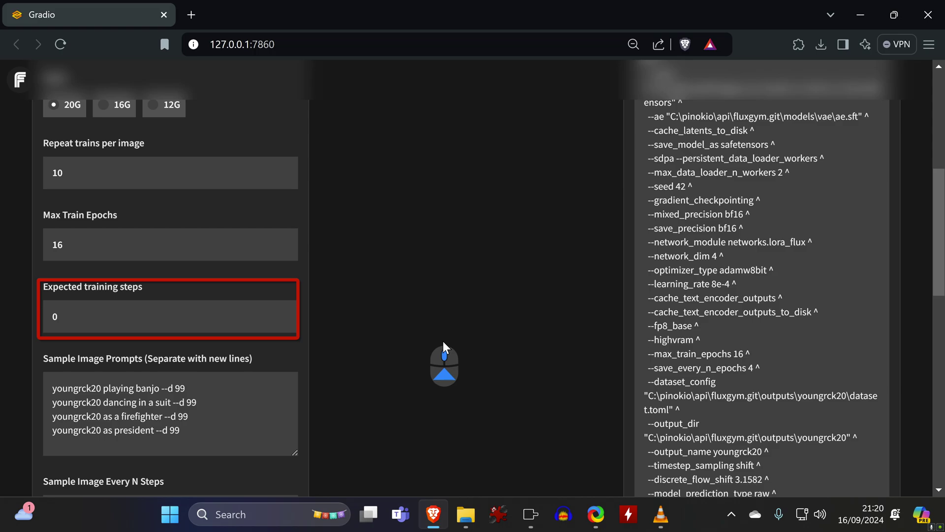
pyautogui.scroll(6, 442, 341)
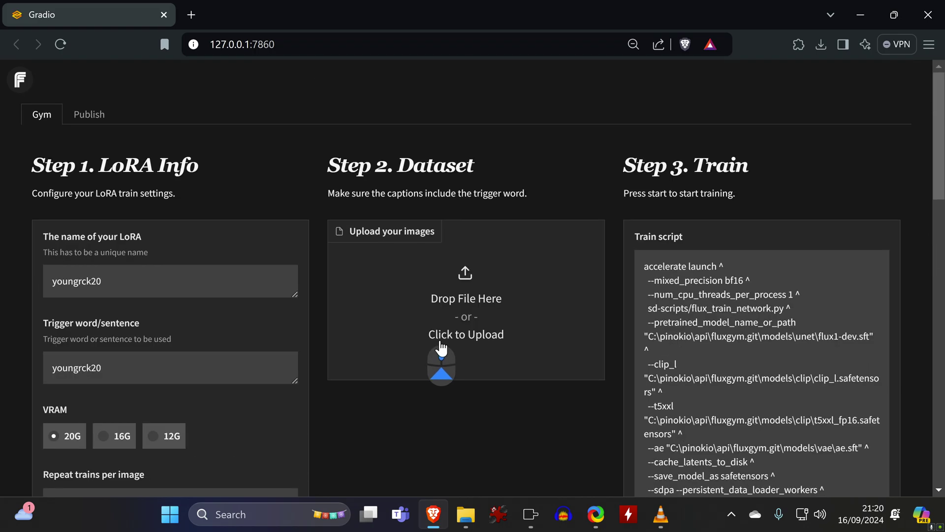
# Upload all the training images from the folder into the dataset.
pyautogui.click(500, 246)
pyautogui.moveTo(289, 88); pyautogui.dragTo(883, 409)
pyautogui.click(760, 442)
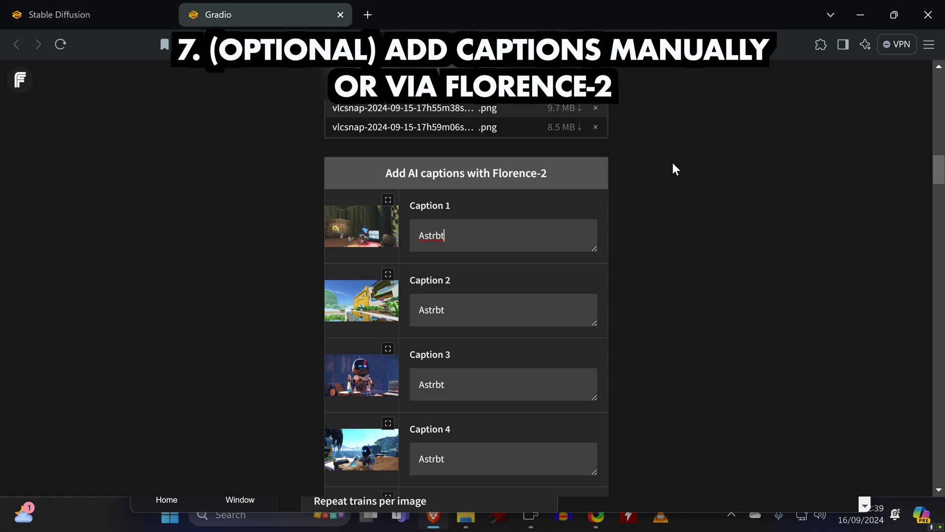
# Generate Florence-2 AI captions for every image and review them.
pyautogui.click(554, 191)
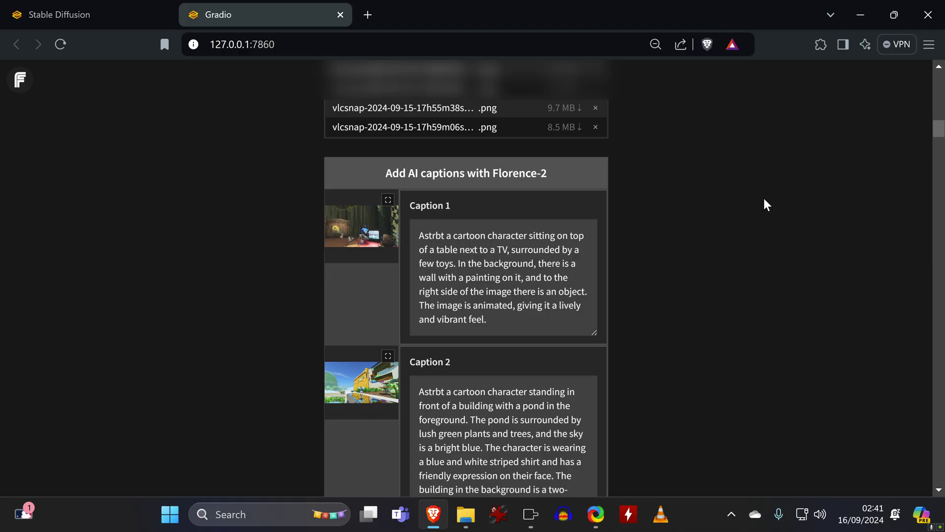
pyautogui.scroll(-8, 764, 198)
pyautogui.scroll(-1, 765, 200)
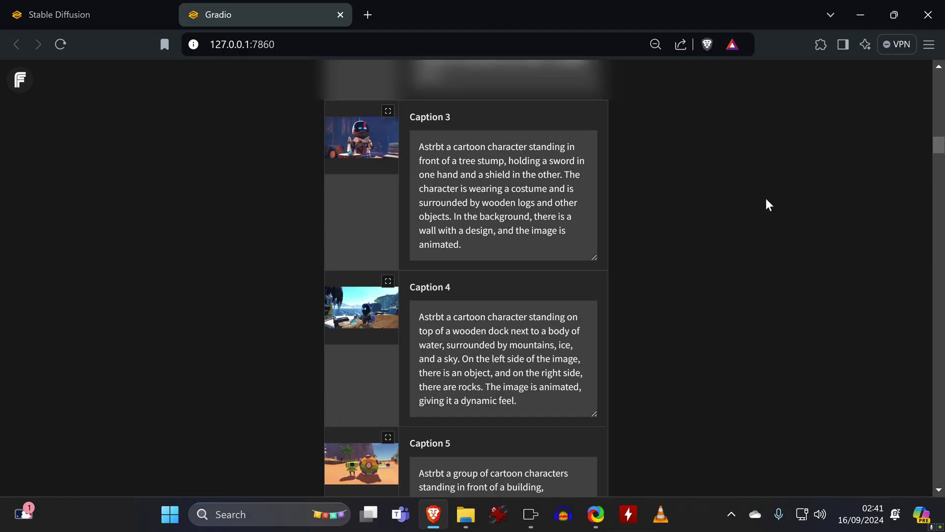
pyautogui.scroll(-15, 766, 198)
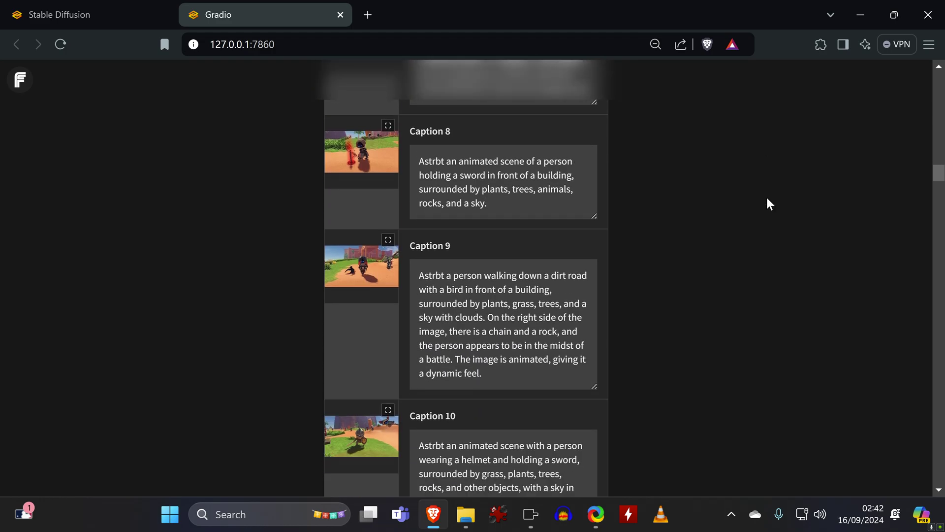
pyautogui.scroll(-6, 766, 195)
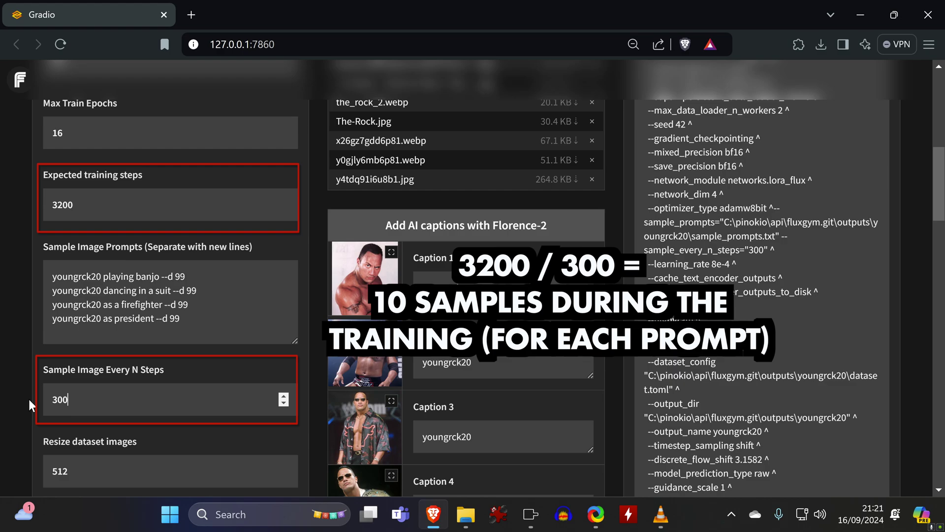
pyautogui.scroll(-3, 26, 405)
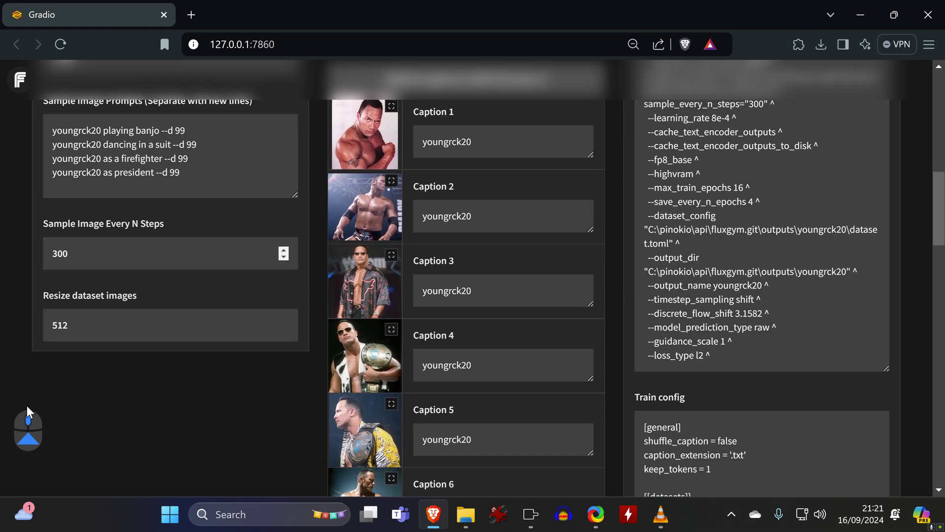
pyautogui.scroll(3, 27, 405)
pyautogui.scroll(1, 27, 405)
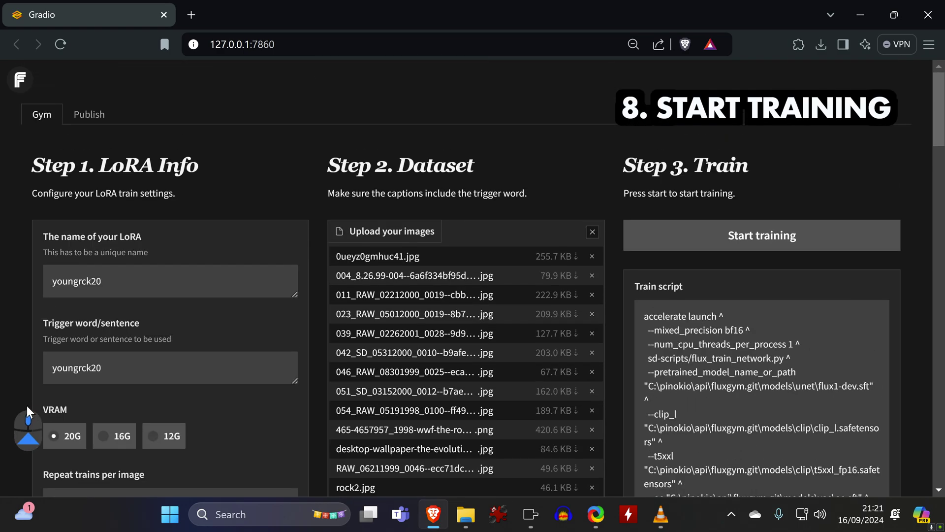
# Start training the youngrck20 LoRA and wait for Training Complete.
pyautogui.click(784, 237)
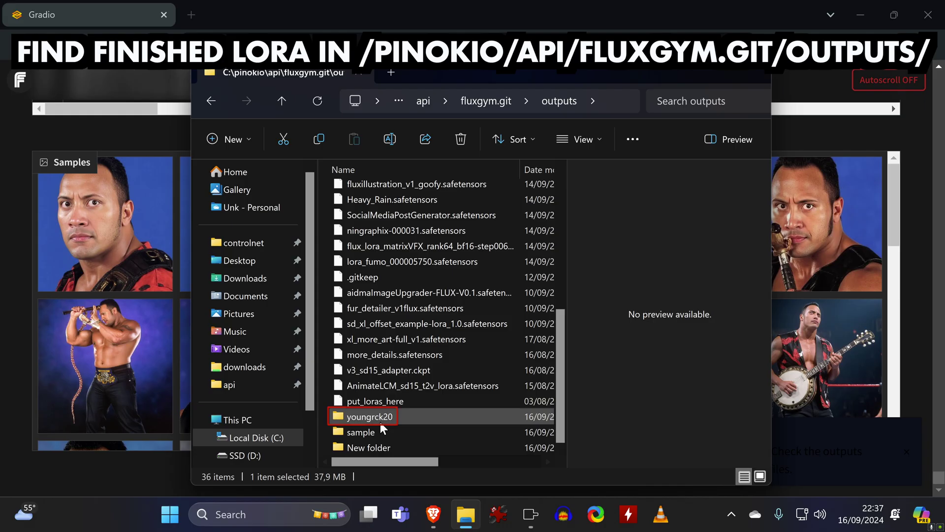
# Copy youngrck20.safetensors from FluxGym's outputs\youngrck20 into Forge's app\models\Lora folder.
pyautogui.doubleClick(380, 421)
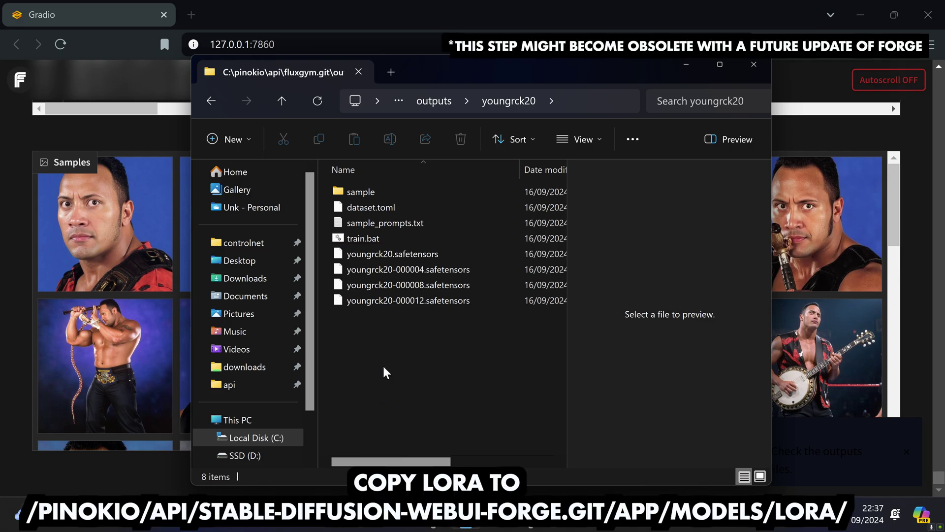
pyautogui.click(430, 252)
pyautogui.rightClick(430, 252)
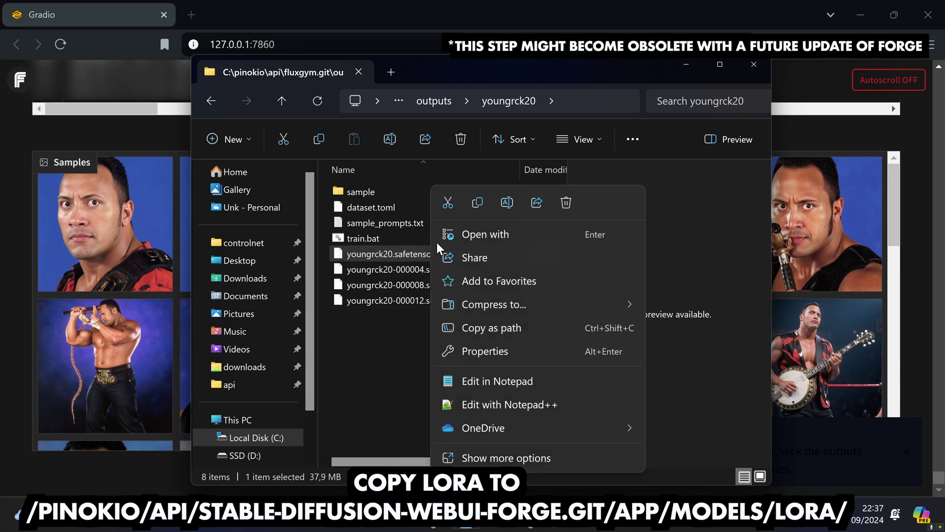
pyautogui.click(476, 203)
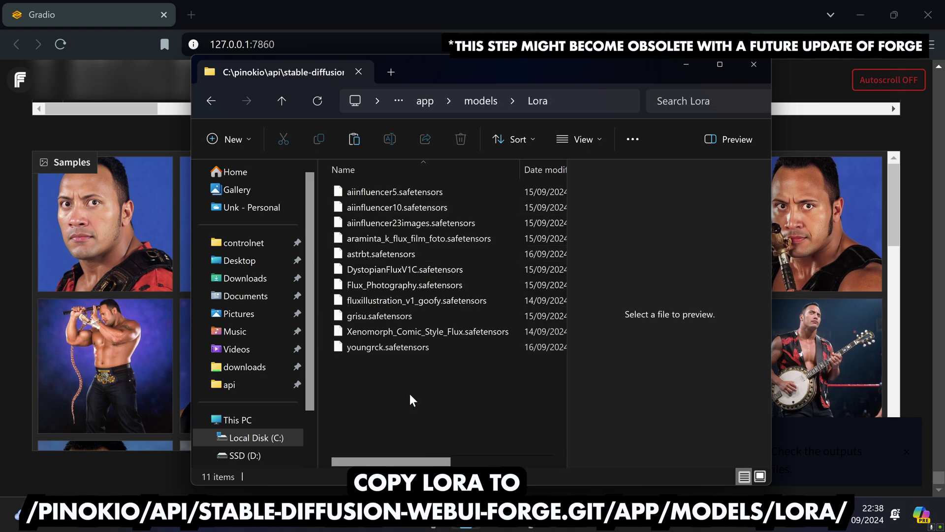
pyautogui.rightClick(409, 393)
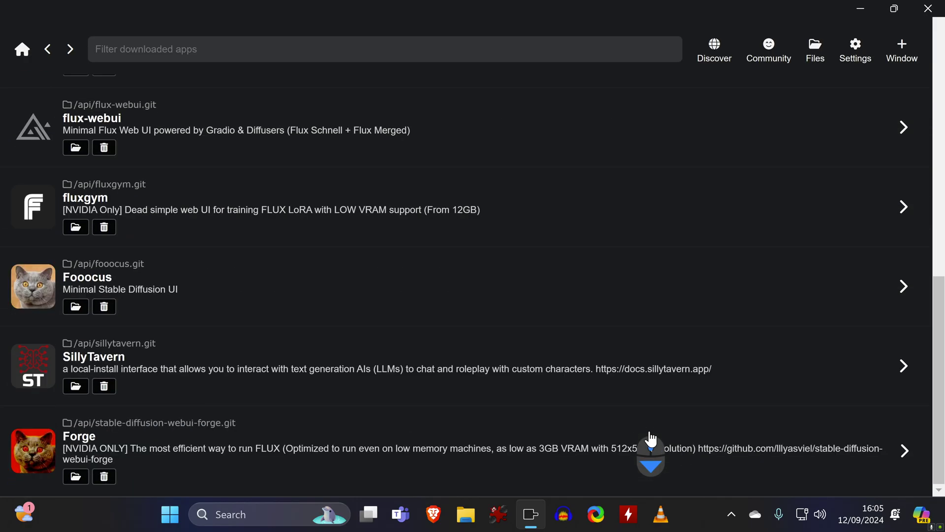
# Stop the running Forge server and start downloading the FLUX1-Dev-nf4-v2 model.
pyautogui.click(396, 439)
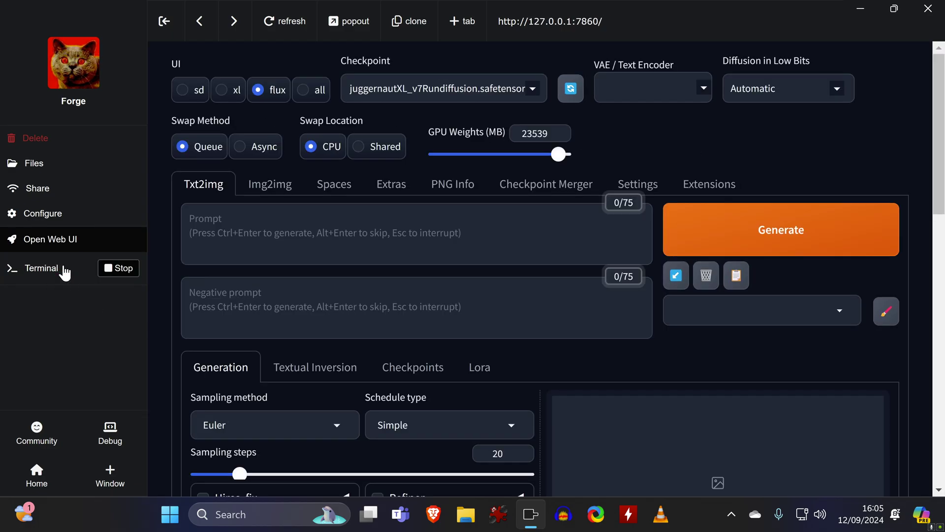
pyautogui.click(64, 269)
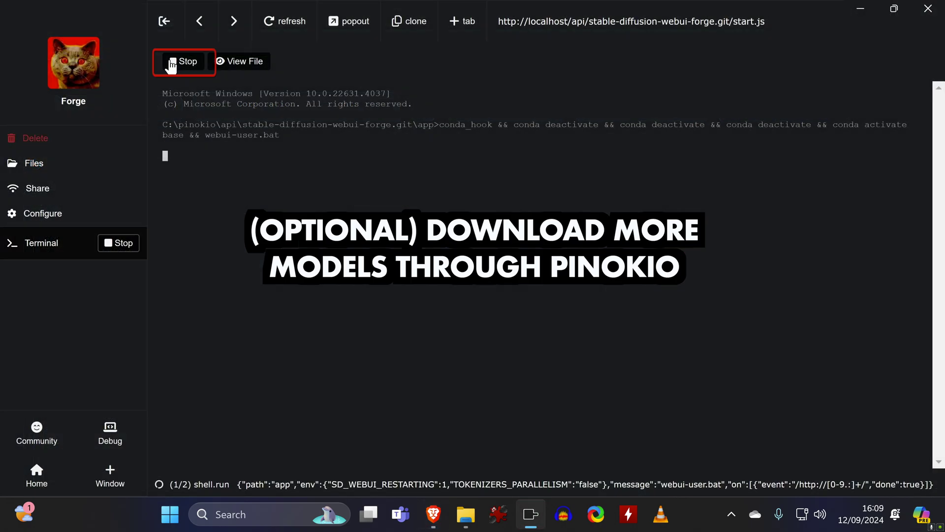
pyautogui.click(171, 65)
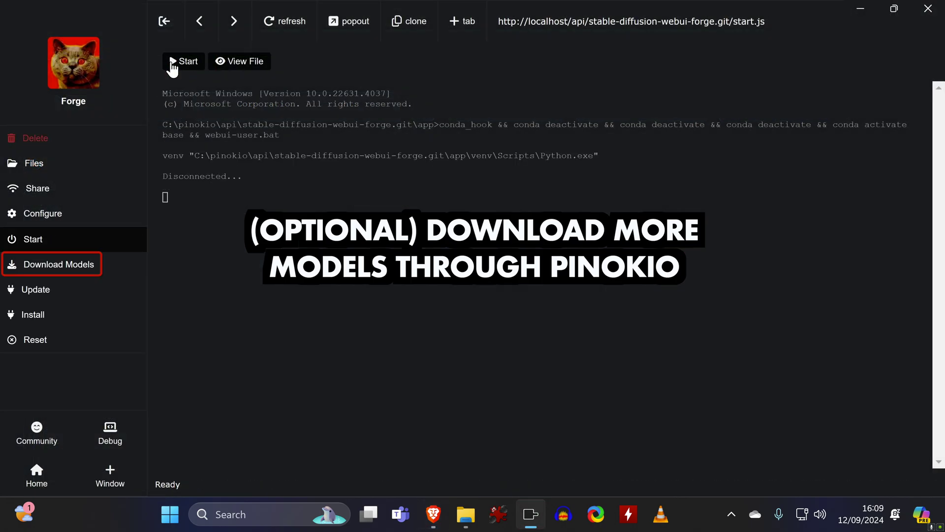
pyautogui.click(75, 269)
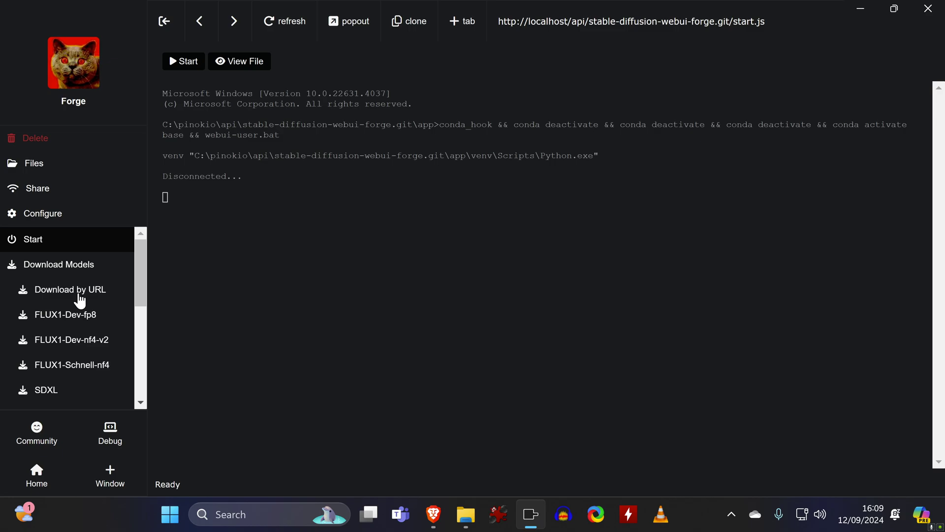
pyautogui.click(98, 341)
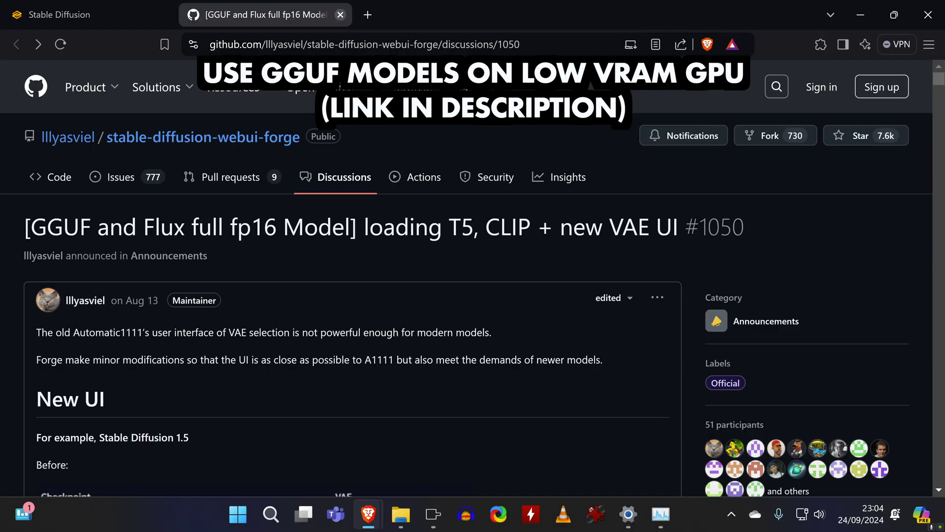
# From the GGUF guide's VAE link, save ae.safetensors into Forge's models/VAE folder.
pyautogui.scroll(-15, 669, 234)
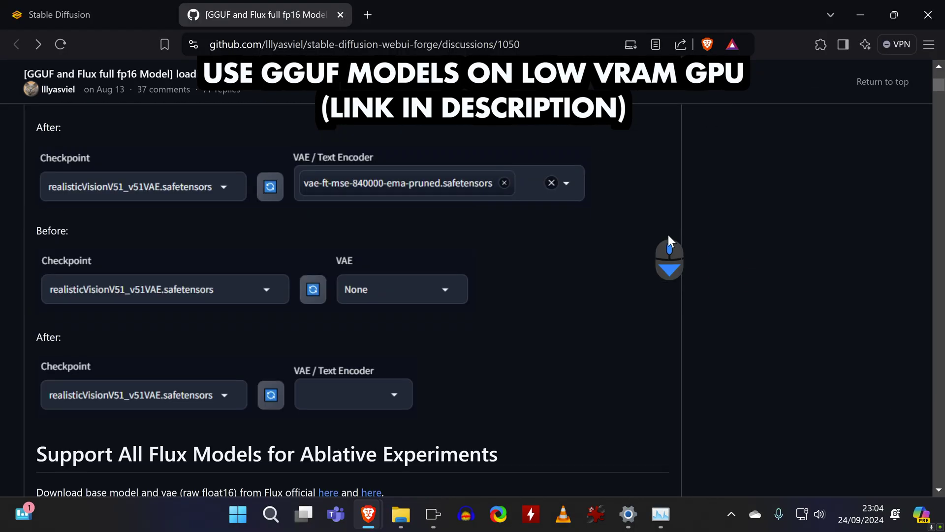
pyautogui.scroll(-15, 668, 234)
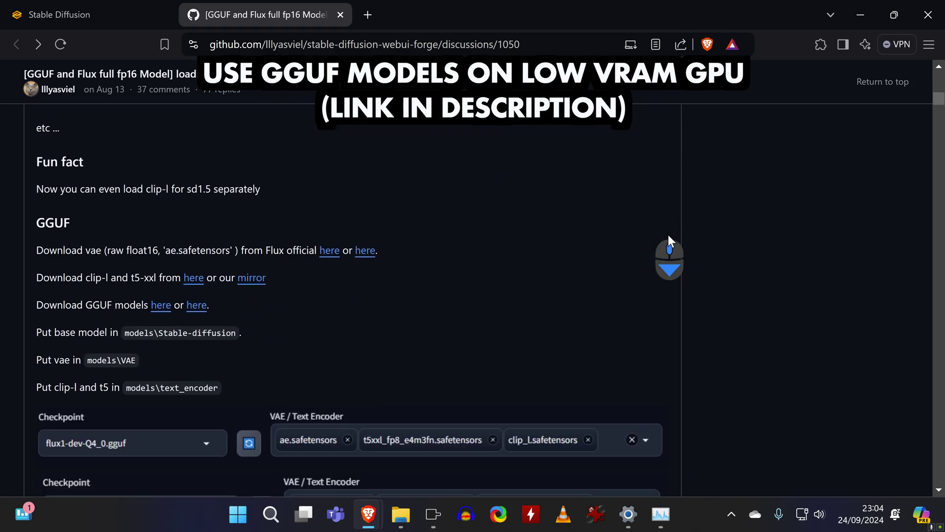
pyautogui.rightClick(335, 175)
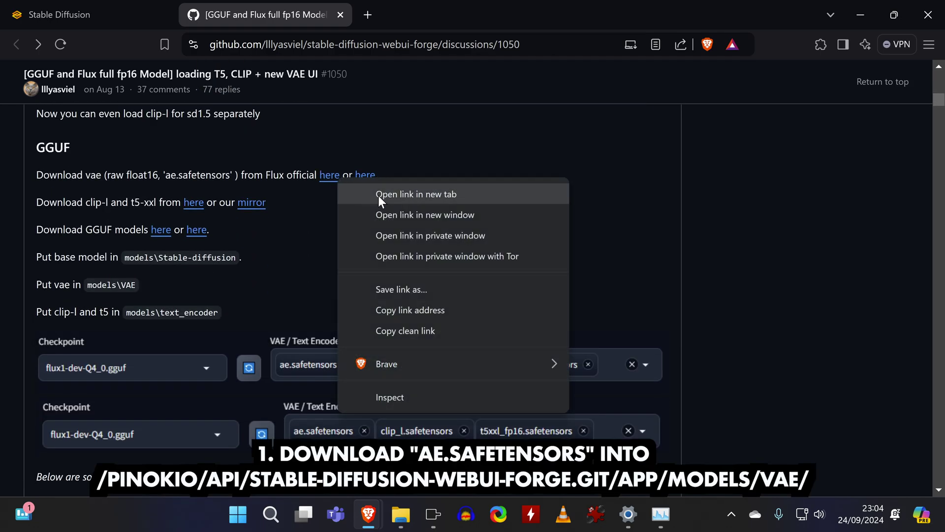
pyautogui.click(378, 195)
pyautogui.click(428, 14)
pyautogui.scroll(-3, 406, 261)
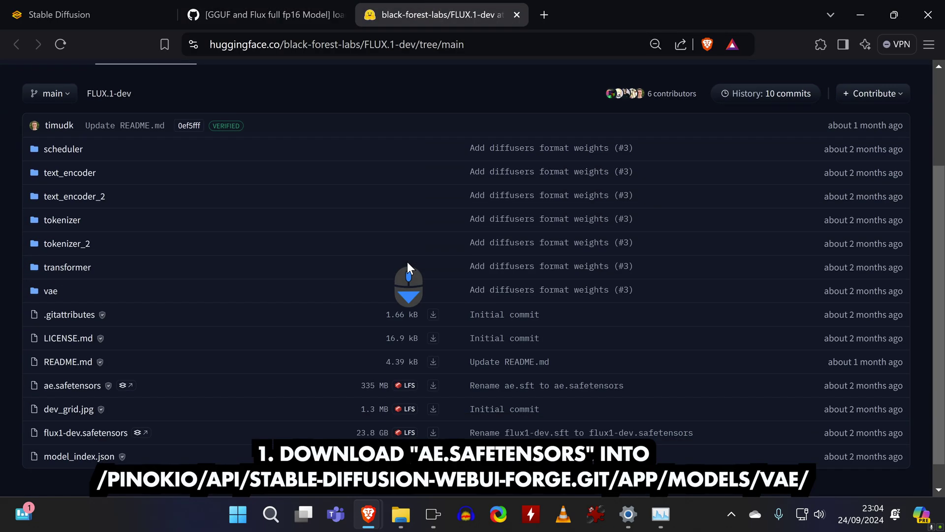
pyautogui.click(81, 375)
pyautogui.click(586, 325)
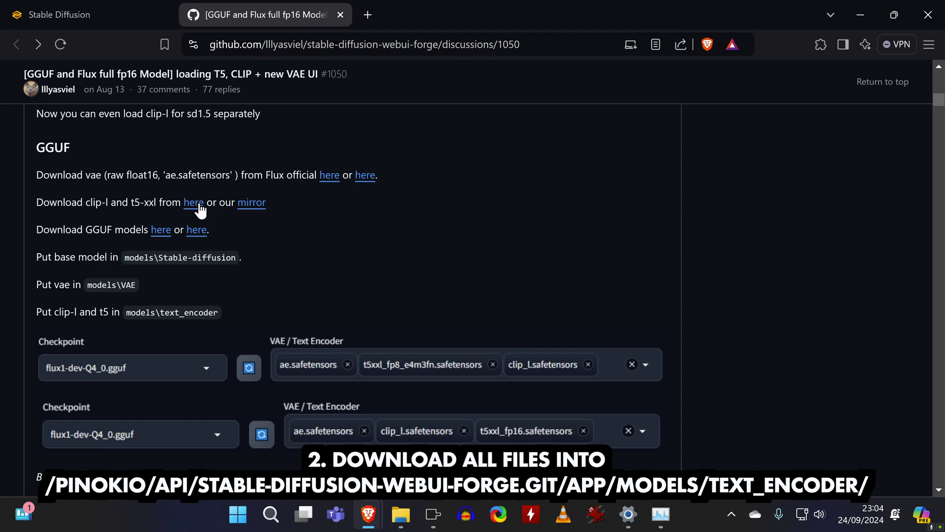
# Open the clip-l text encoder page and the FLUX.1-dev-gguf model files list in new tabs.
pyautogui.rightClick(194, 205)
pyautogui.click(246, 220)
pyautogui.click(433, 19)
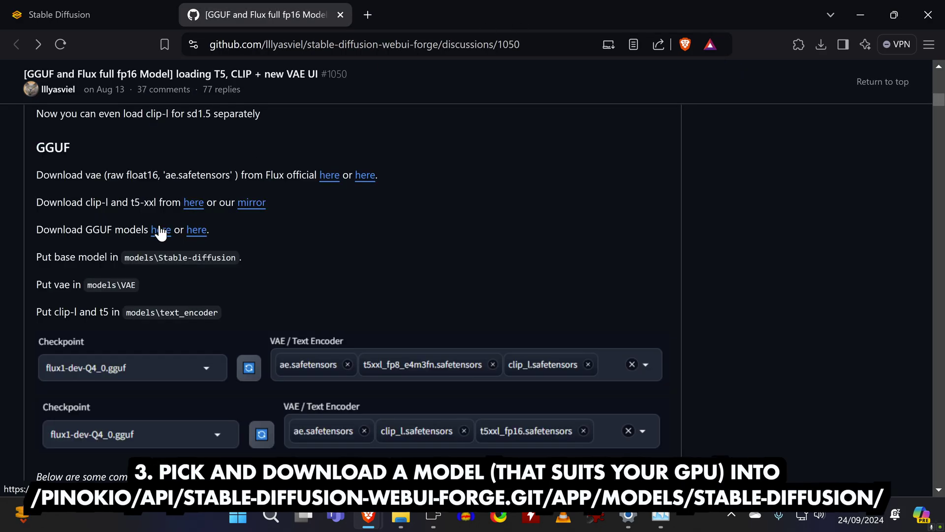
pyautogui.rightClick(161, 230)
pyautogui.click(221, 250)
pyautogui.click(452, 15)
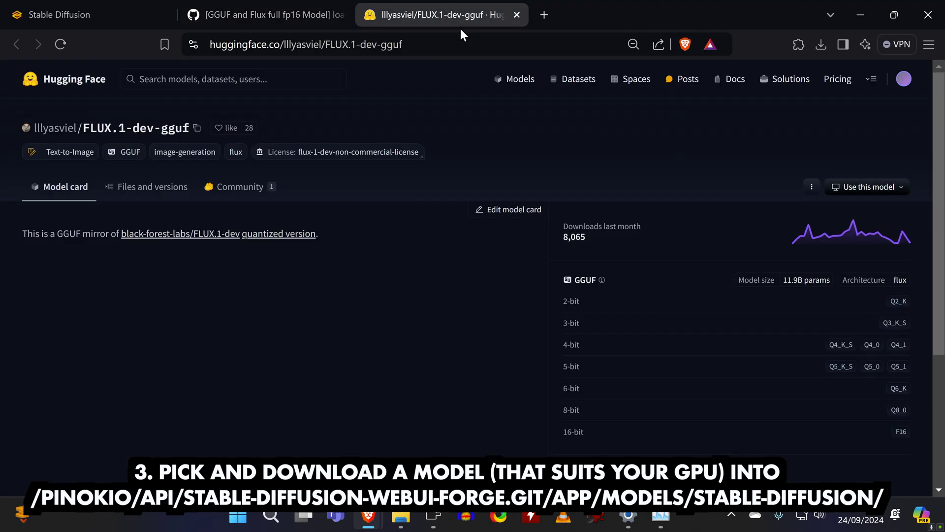
pyautogui.click(140, 188)
pyautogui.scroll(-3, 473, 295)
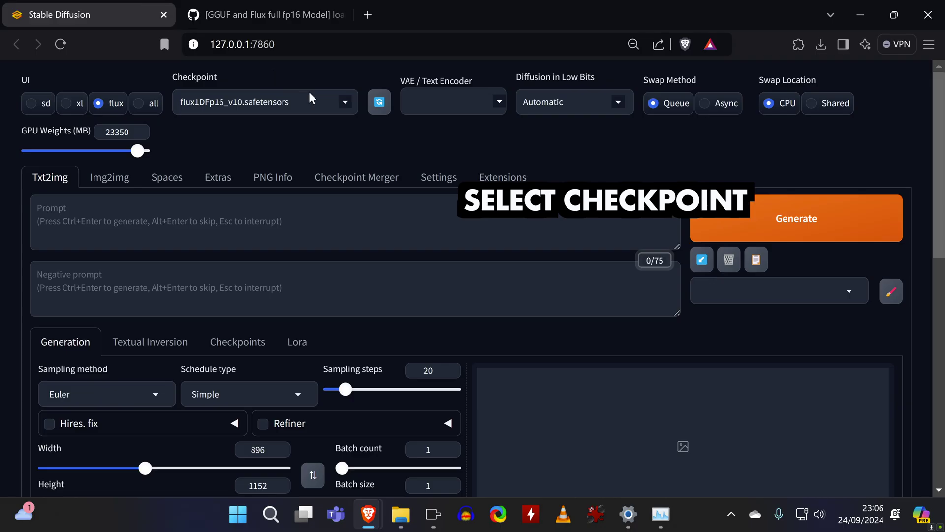
# Load the flux1-dev-Q2_K.gguf checkpoint with ae, clip_l and t5xxl_fp8_e4m3fn as VAE/text encoders.
pyautogui.click(311, 98)
pyautogui.scroll(5, 348, 147)
pyautogui.click(344, 167)
pyautogui.click(499, 105)
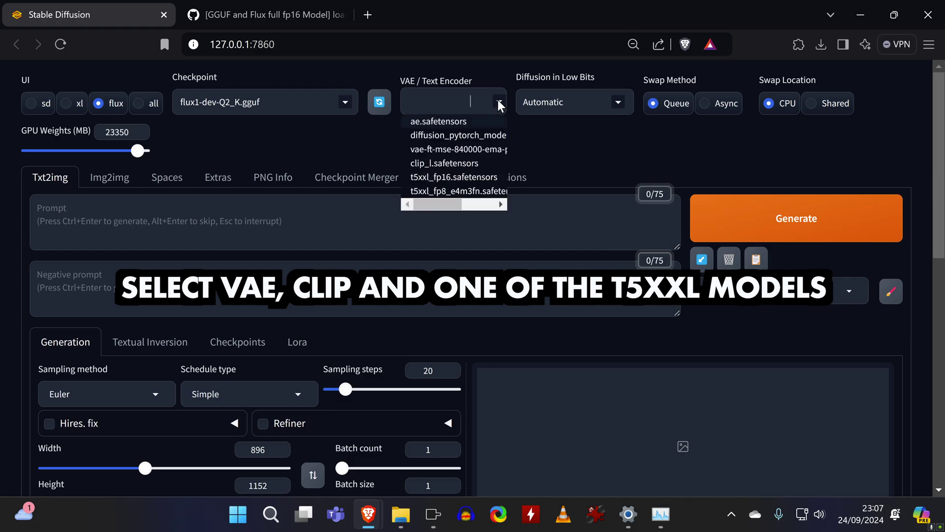
pyautogui.click(458, 123)
pyautogui.click(460, 165)
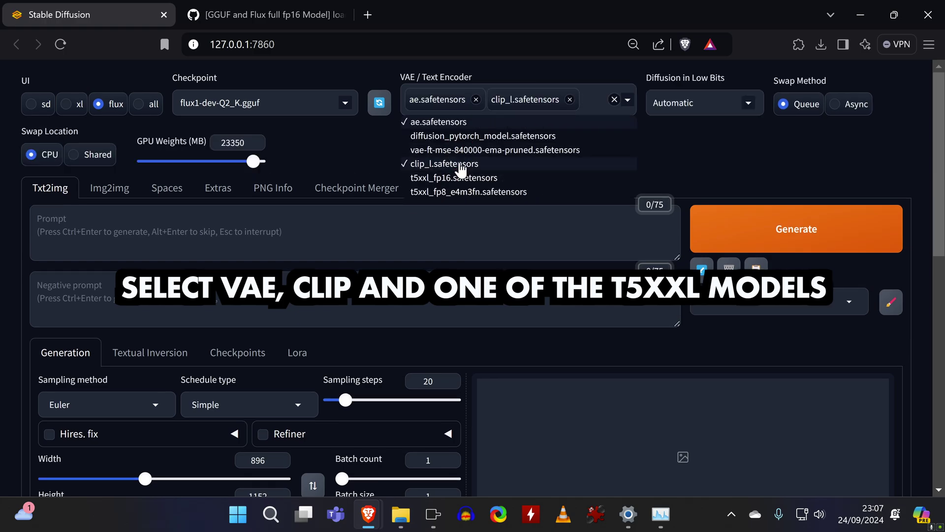
pyautogui.click(461, 192)
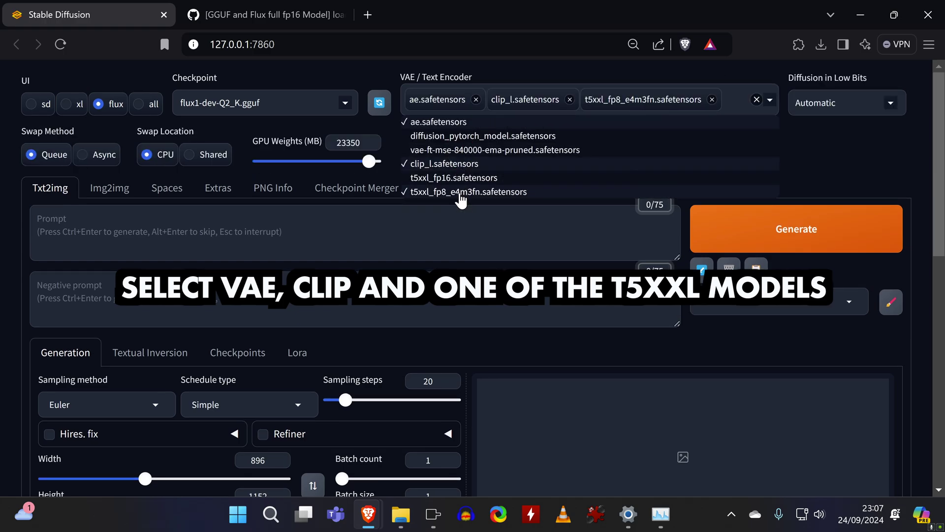
pyautogui.click(834, 123)
# Set diffusion in low bits to Automatic (fp16 LoRA) and lower GPU Weights to 16874 MB.
pyautogui.click(893, 98)
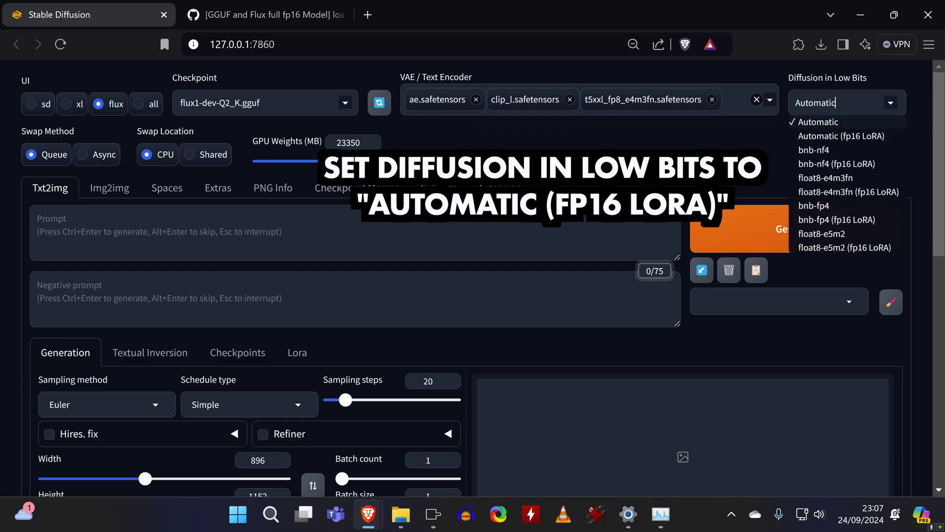
pyautogui.click(879, 136)
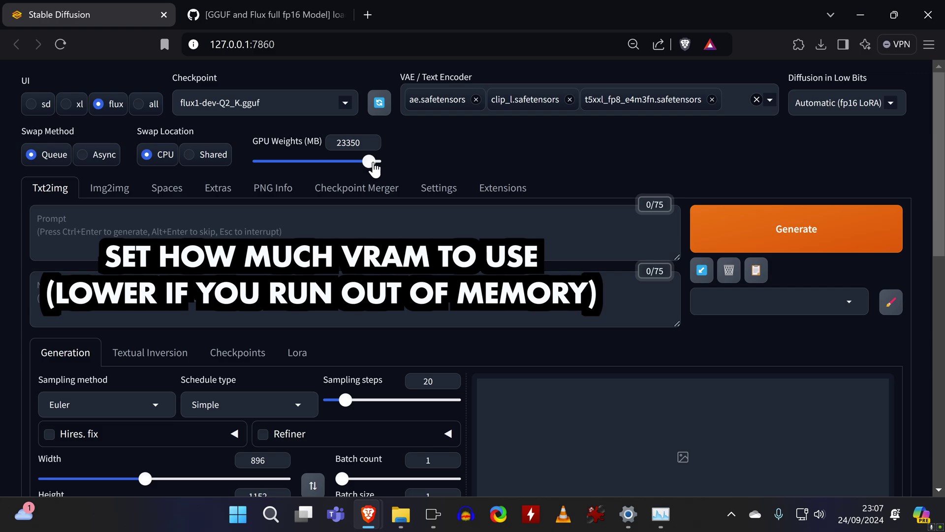
pyautogui.moveTo(365, 161); pyautogui.dragTo(274, 178)
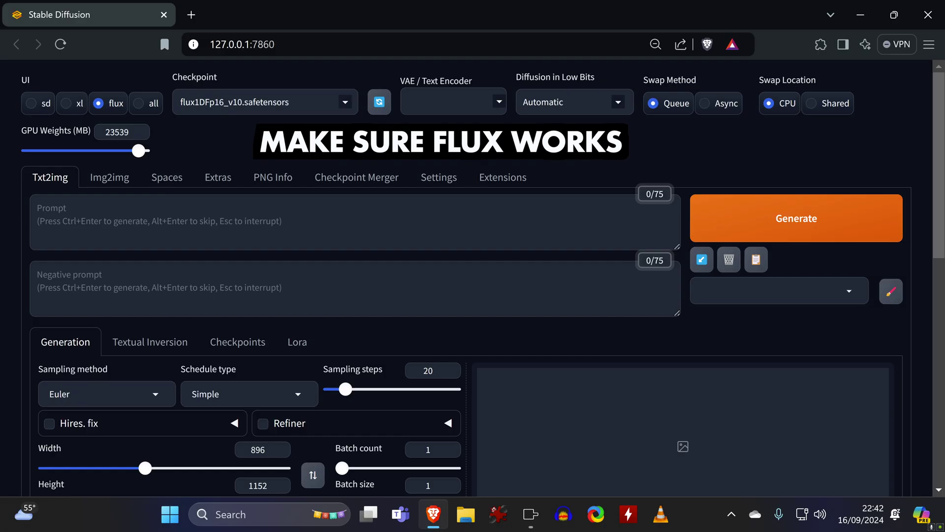
# Generate 'a cat eating spaghetti in a restaurant. a green neon sign in the back says "YUMMY"' and check txt2img-images.
pyautogui.click(372, 232)
pyautogui.write('a cat eating s')
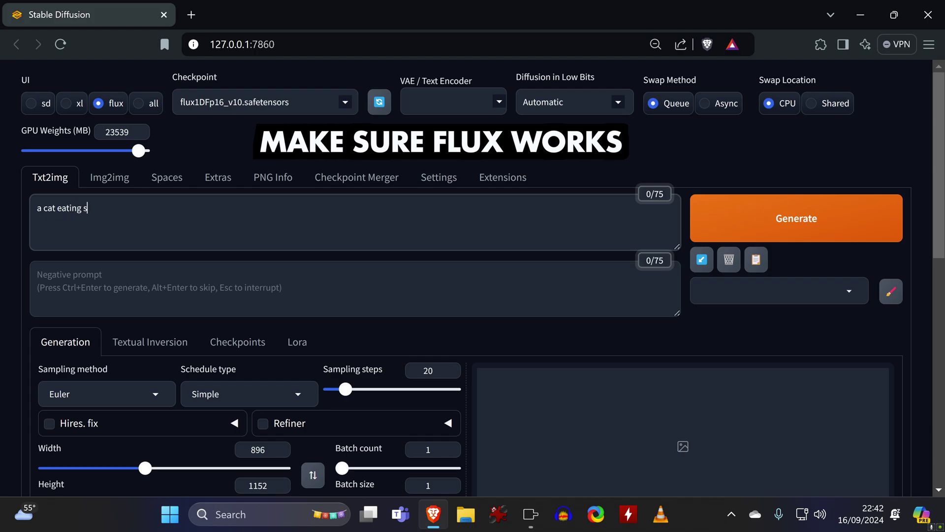
pyautogui.write('paghetti in a restaurant. a gree')
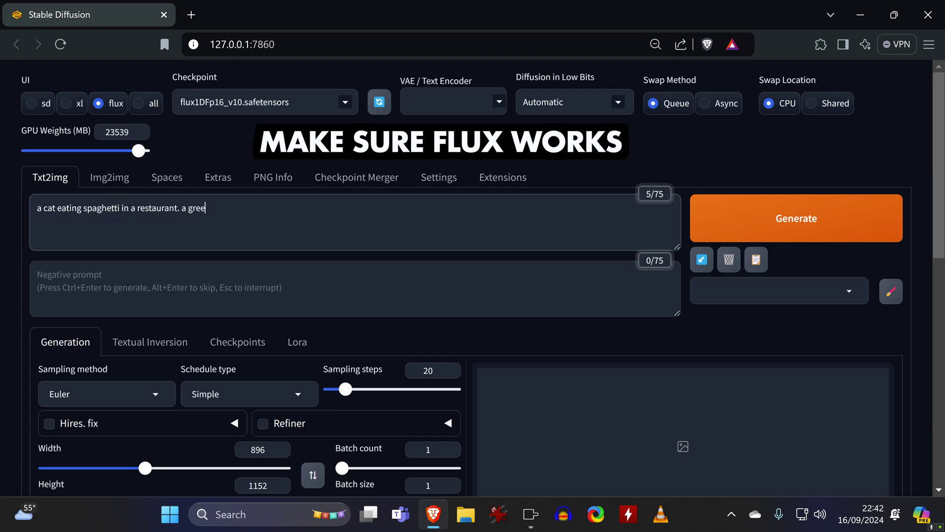
pyautogui.write('n neon sign in the back says "YUMMY')
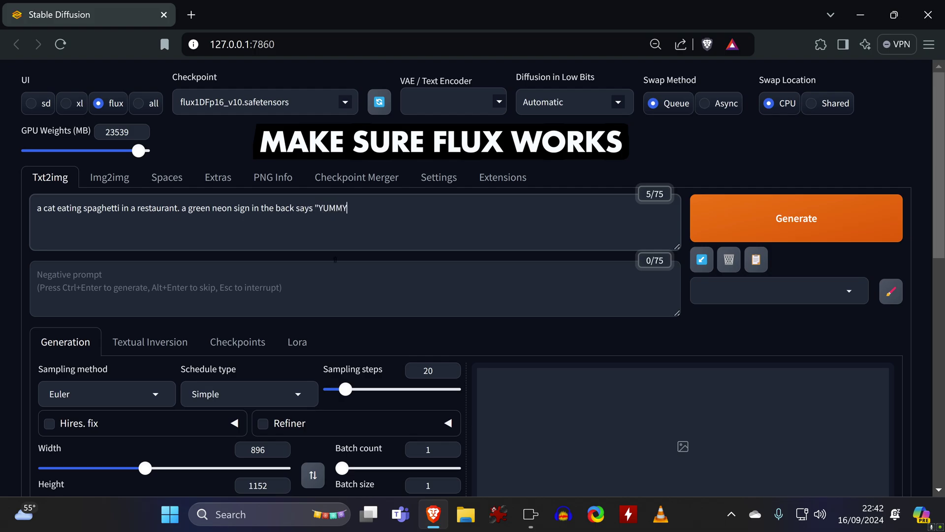
pyautogui.write('"')
pyautogui.click(801, 225)
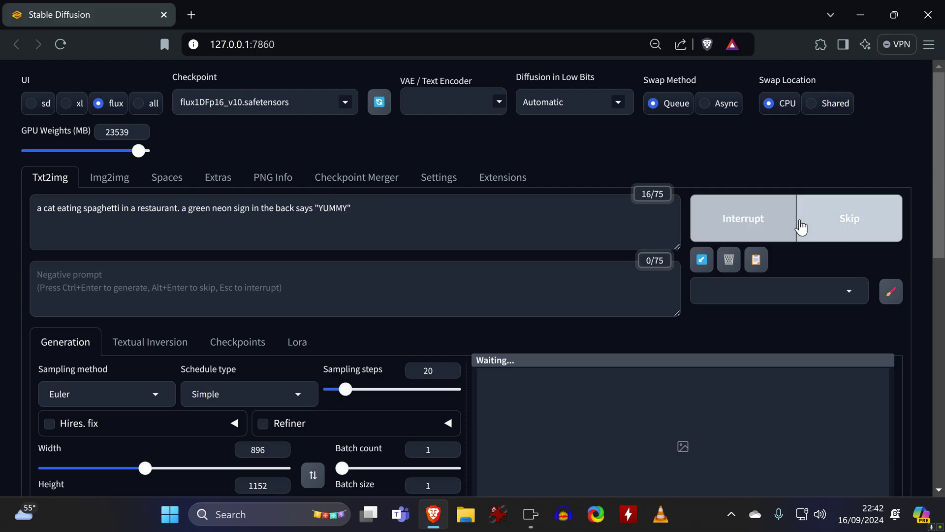
pyautogui.scroll(-5, 785, 286)
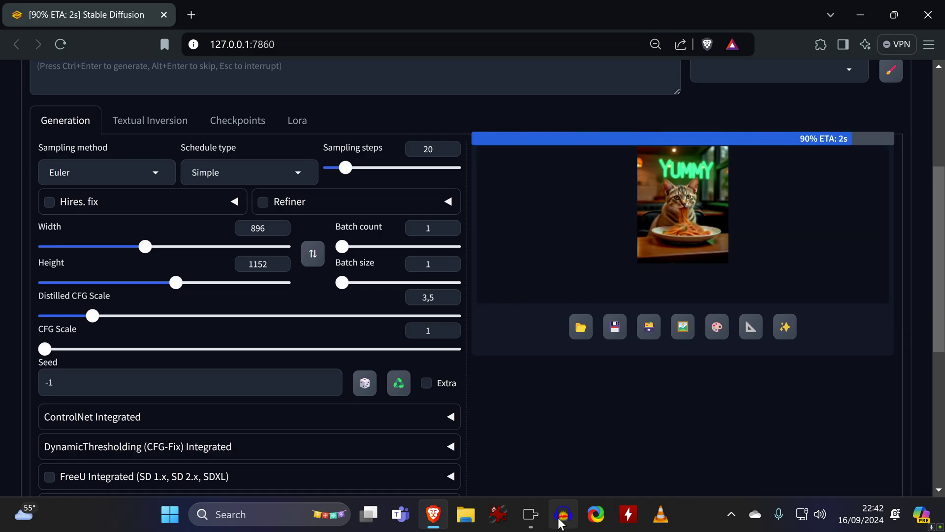
pyautogui.click(532, 515)
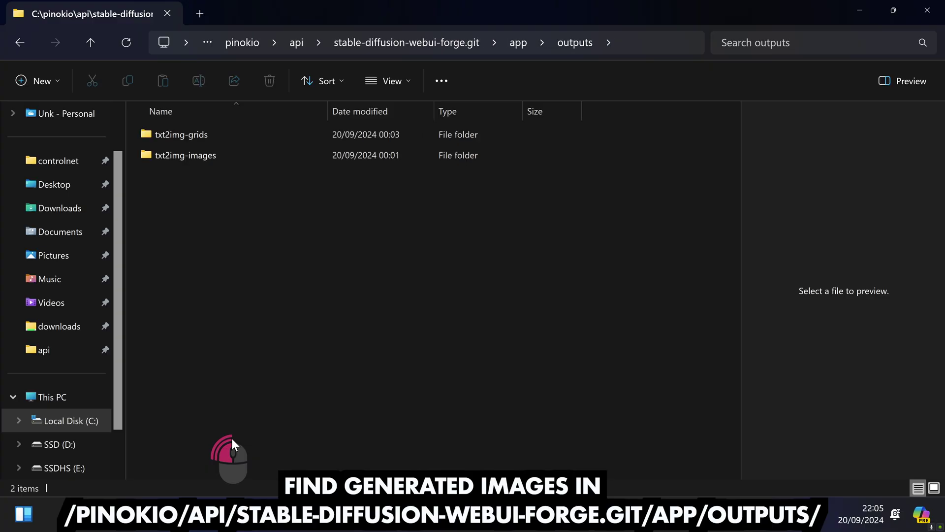
pyautogui.doubleClick(236, 162)
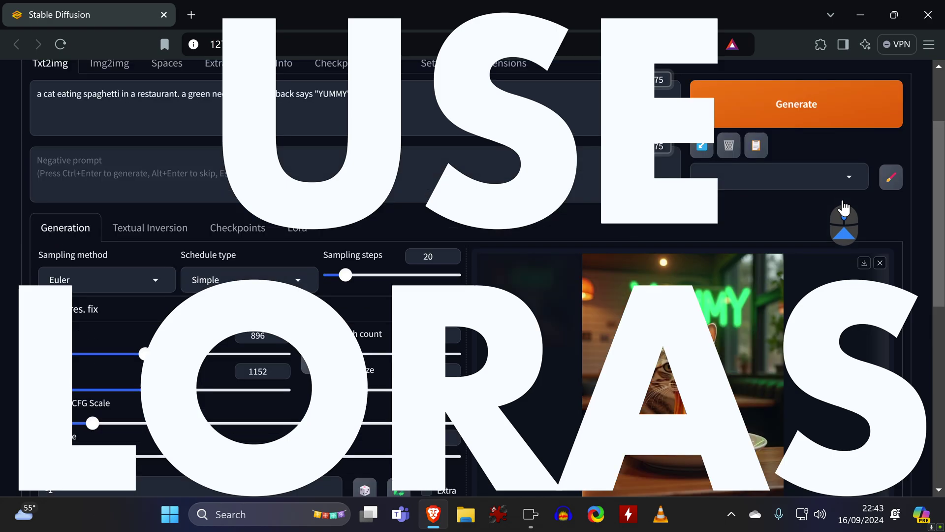
# Add <lora:youngrck20:1> to the prompt, delete 'a cat', and generate a new image.
pyautogui.scroll(3, 843, 207)
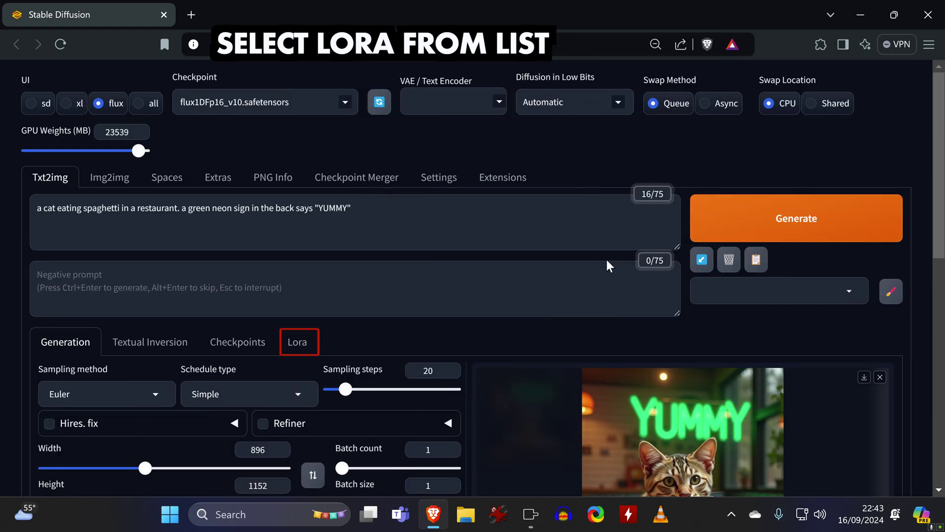
pyautogui.click(293, 345)
pyautogui.scroll(-2, 811, 332)
pyautogui.scroll(-5, 811, 332)
pyautogui.scroll(3, 844, 277)
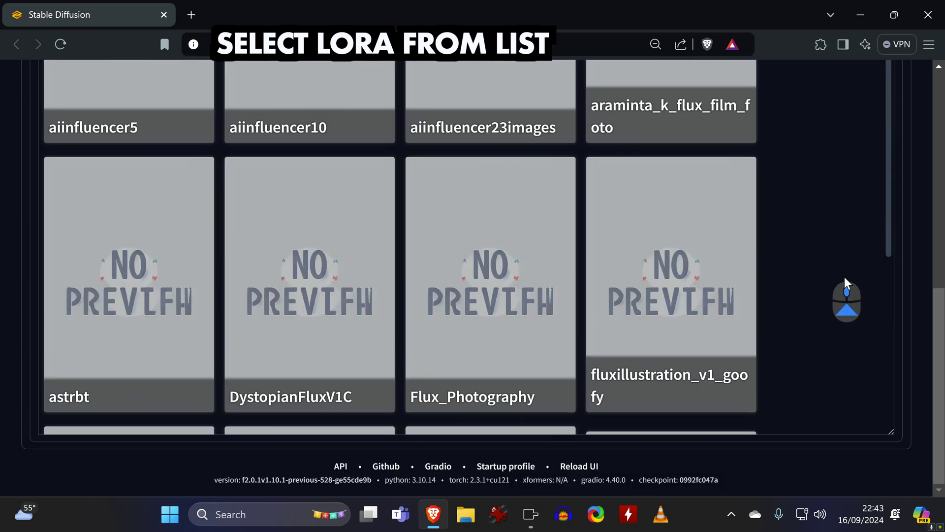
pyautogui.scroll(10, 844, 277)
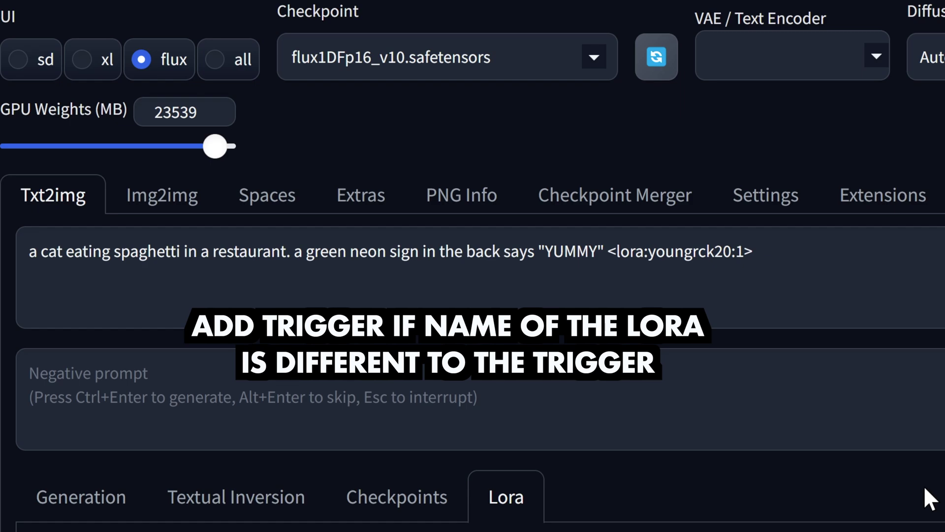
pyautogui.moveTo(63, 252); pyautogui.dragTo(5, 251)
pyautogui.press('BackSpace')
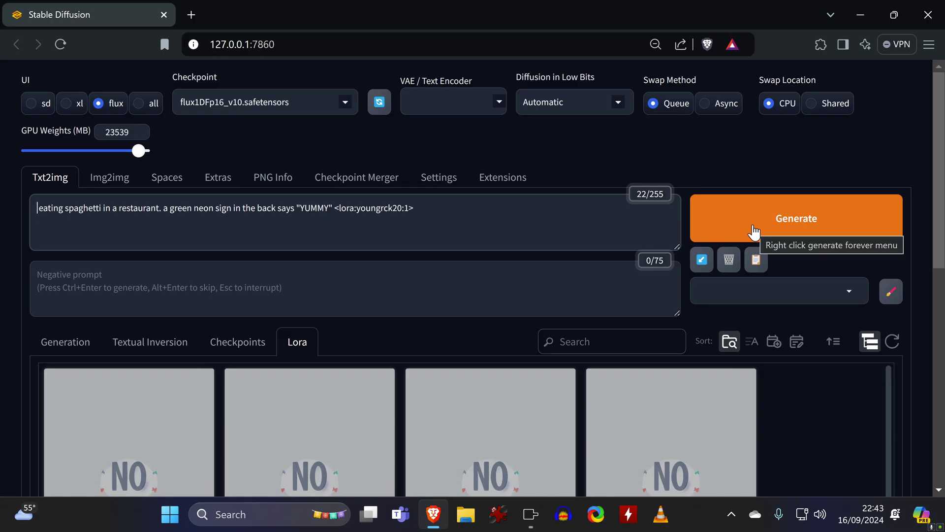
pyautogui.click(753, 231)
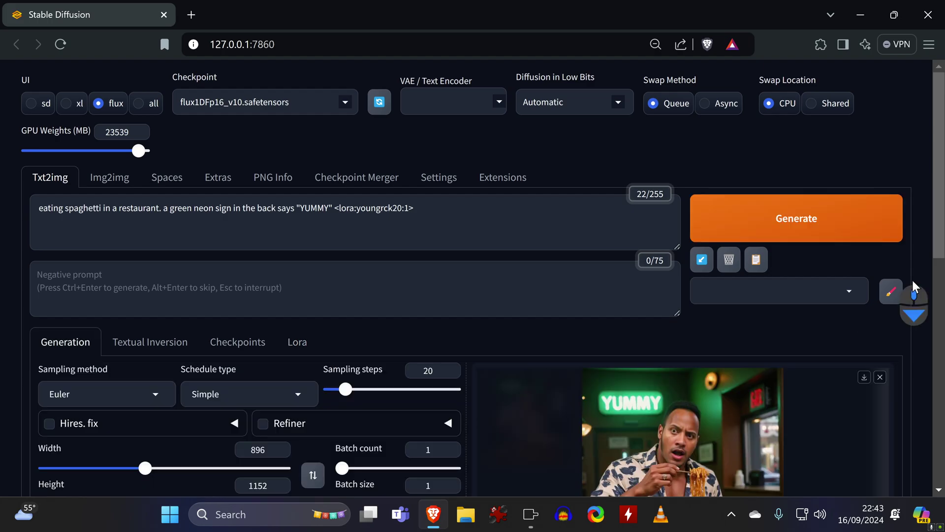
# View the generated spaghetti images full-size, then close the lightbox.
pyautogui.scroll(-5, 911, 280)
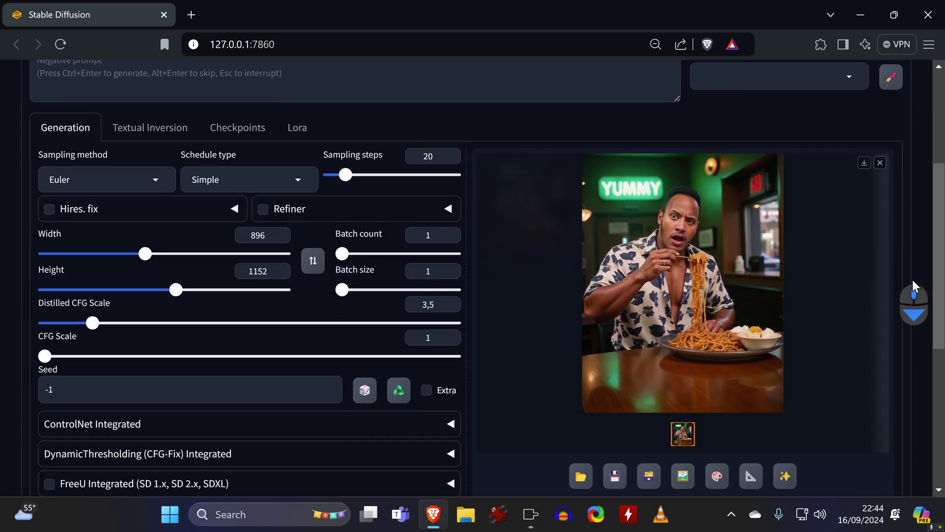
pyautogui.click(610, 232)
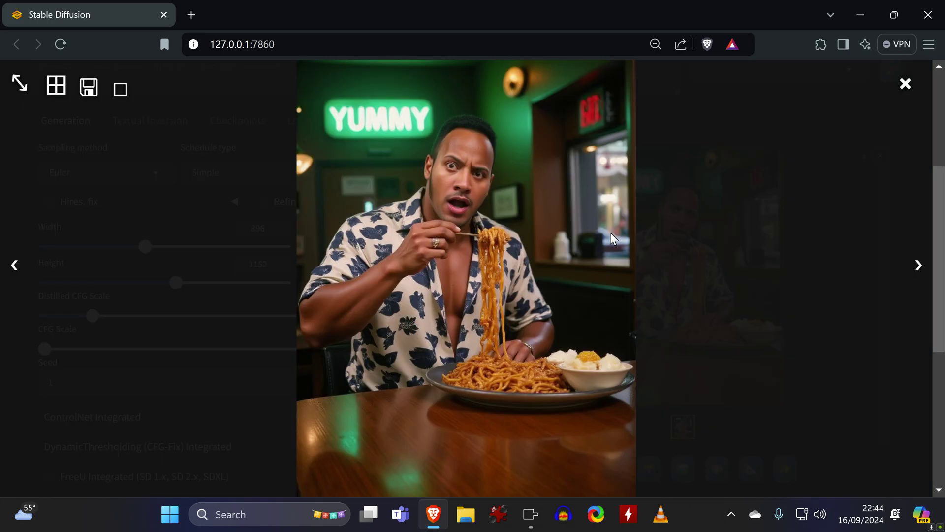
pyautogui.press('Right')
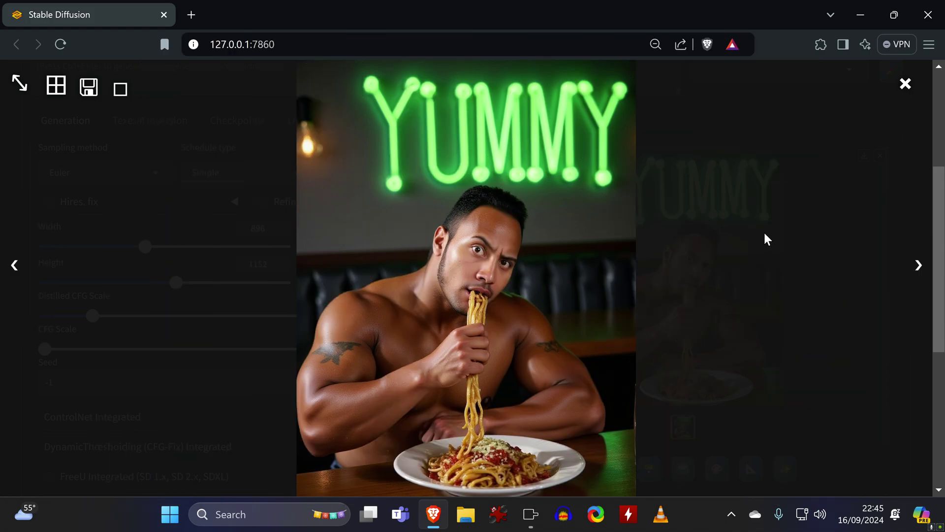
pyautogui.click(905, 84)
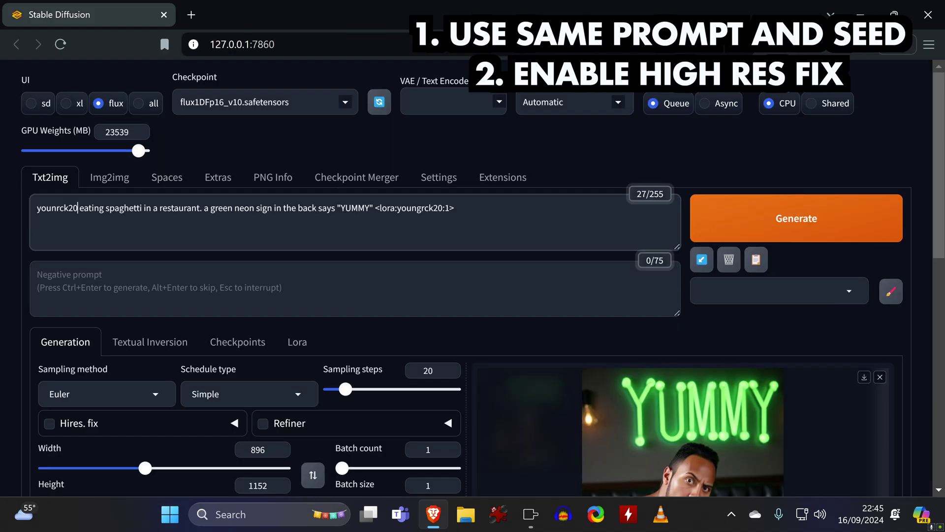
# Copy seed 209870365 from the image info and paste it into the Seed field.
pyautogui.scroll(-5, 515, 320)
pyautogui.scroll(-3, 514, 320)
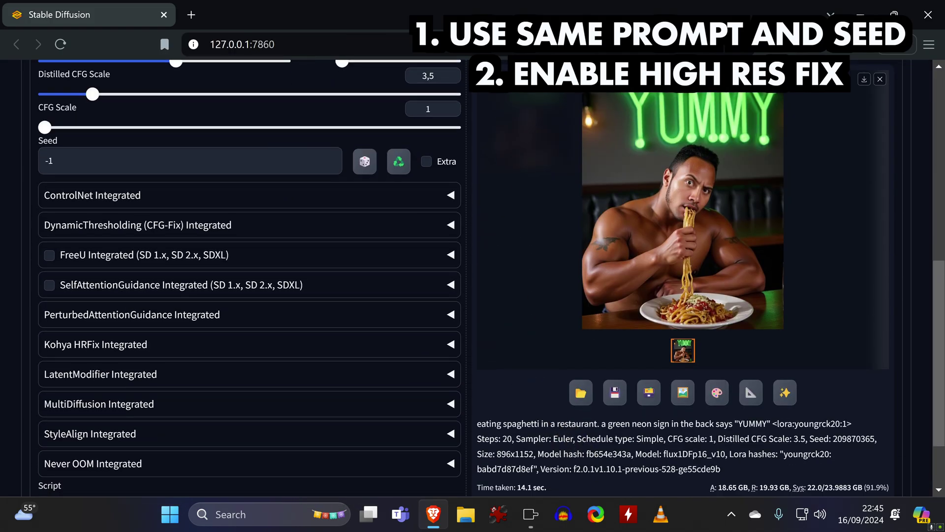
pyautogui.doubleClick(856, 438)
pyautogui.rightClick(856, 438)
pyautogui.click(688, 303)
pyautogui.tripleClick(329, 160)
pyautogui.rightClick(44, 165)
pyautogui.click(119, 213)
pyautogui.scroll(4, 262, 158)
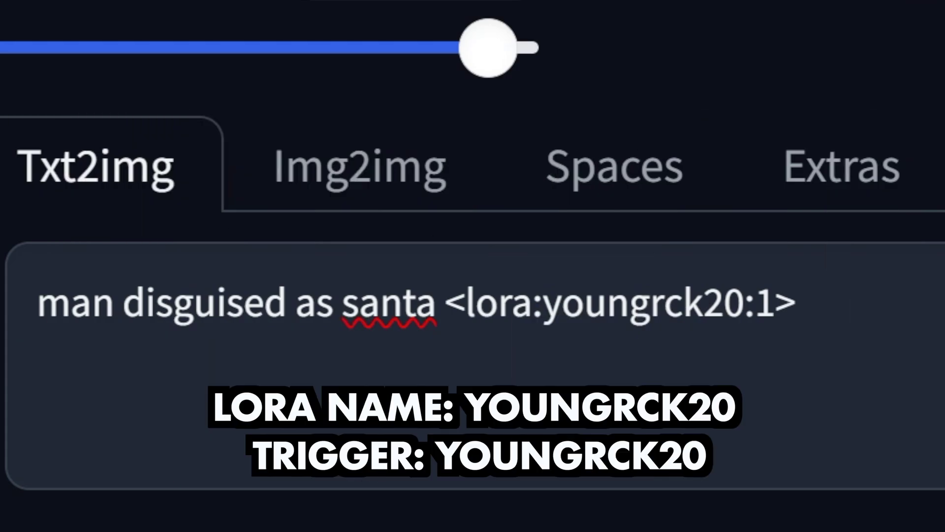
# Select the leading word 'man' in the prompt to replace it with trigger word aiinfllnc10.
pyautogui.moveTo(115, 302); pyautogui.dragTo(37, 302)
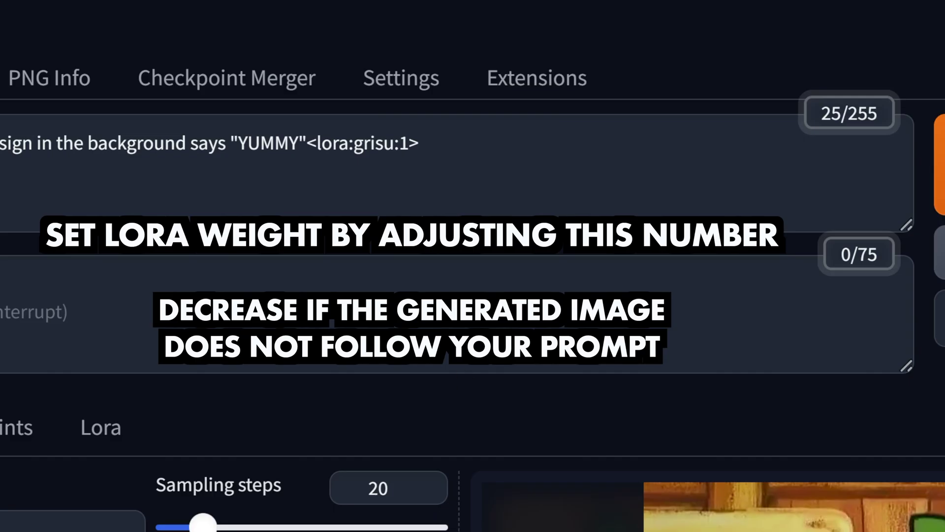
# Change the prompt tag to <lora:grisu:0.9>.
pyautogui.doubleClick(404, 144)
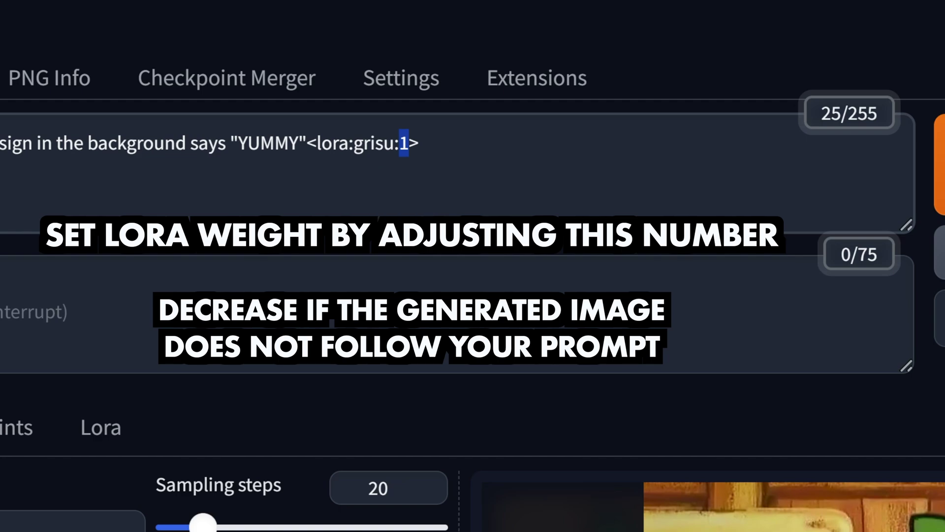
pyautogui.write('0.9>')
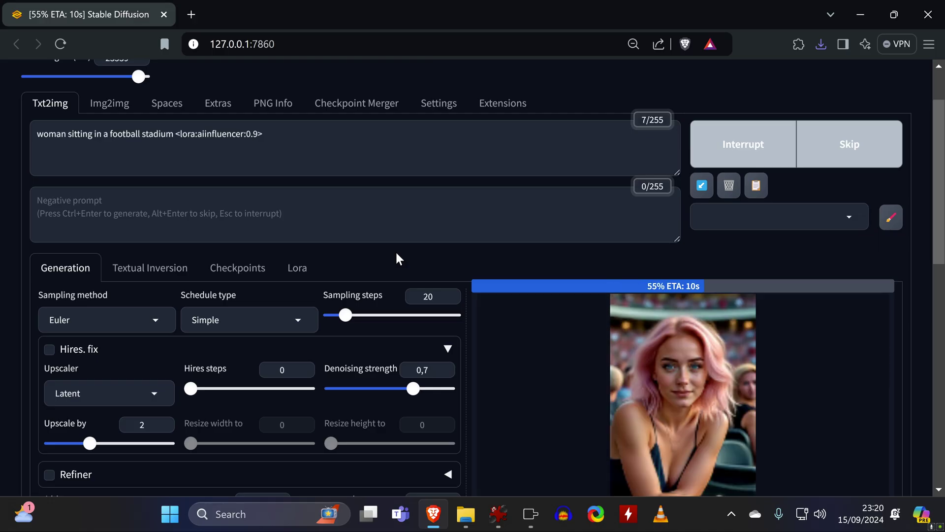
# Insert <lora:Flux_Photography:1> into the prompt from the Lora cards.
pyautogui.click(297, 268)
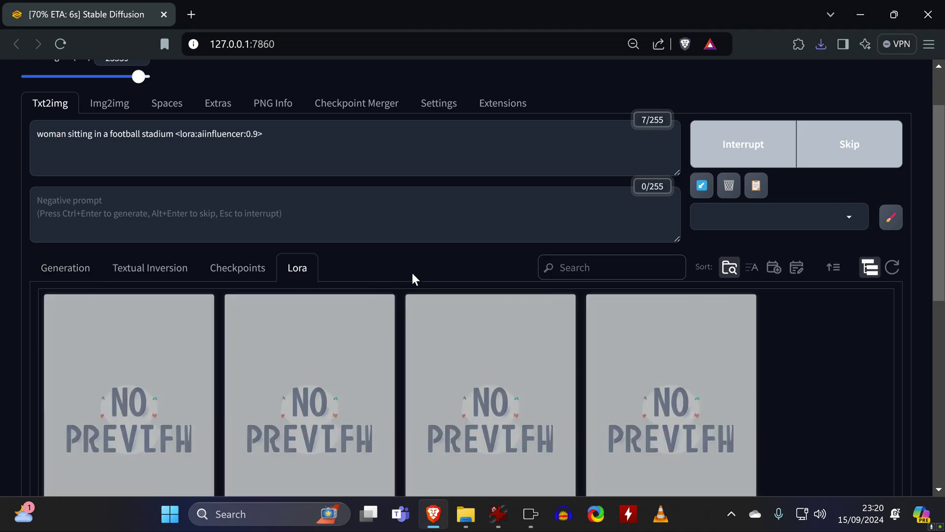
pyautogui.scroll(-8, 881, 325)
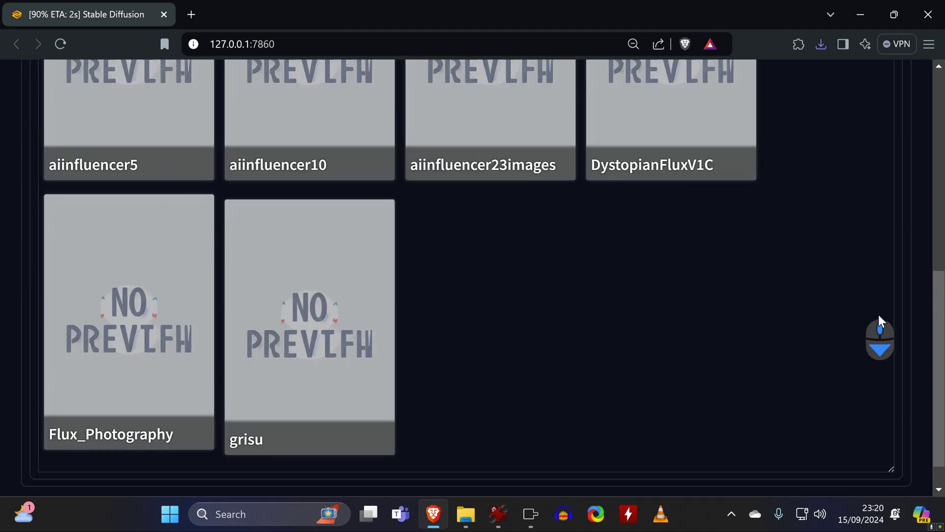
pyautogui.click(123, 379)
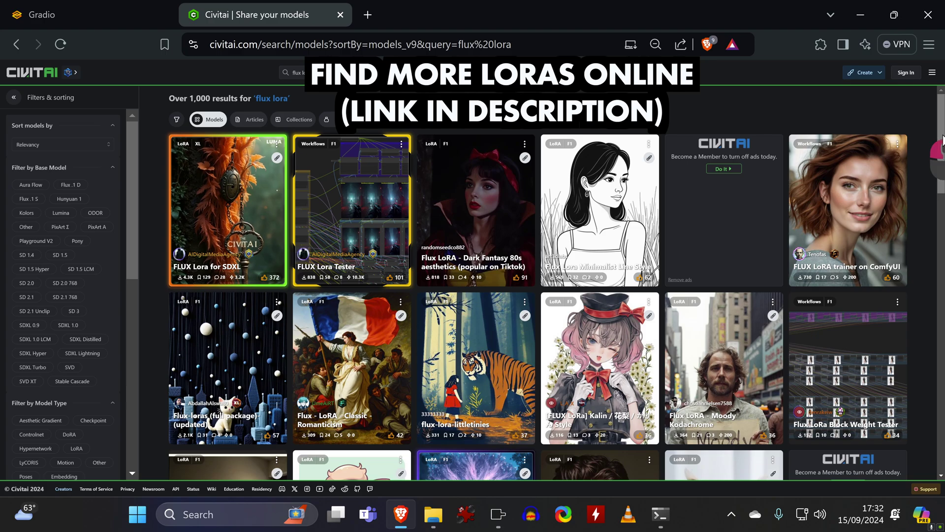
# Scroll down through Civitai's 'flux lora' model grid to browse more LoRAs.
pyautogui.scroll(-4, 555, 282)
pyautogui.scroll(-2, 555, 282)
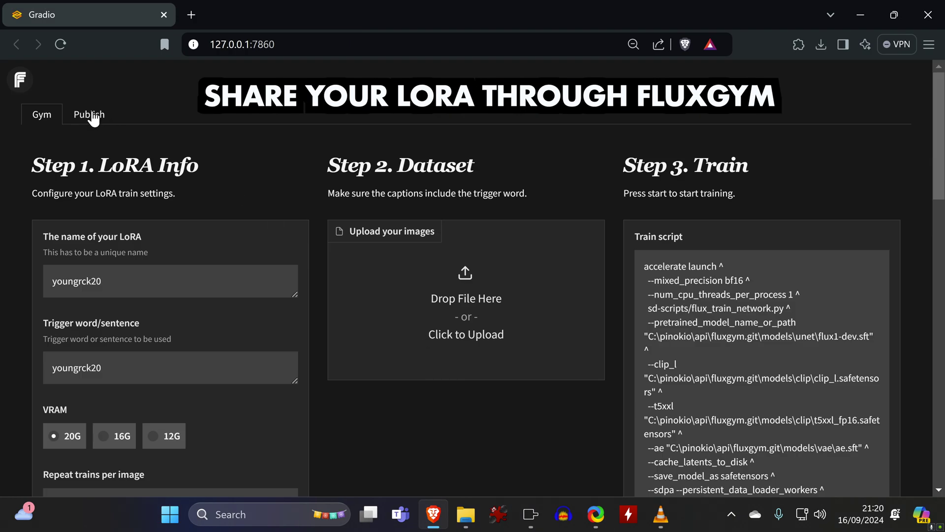
# Switch FluxGym to its Publish page with the Hugging Face token and repository fields.
pyautogui.click(93, 117)
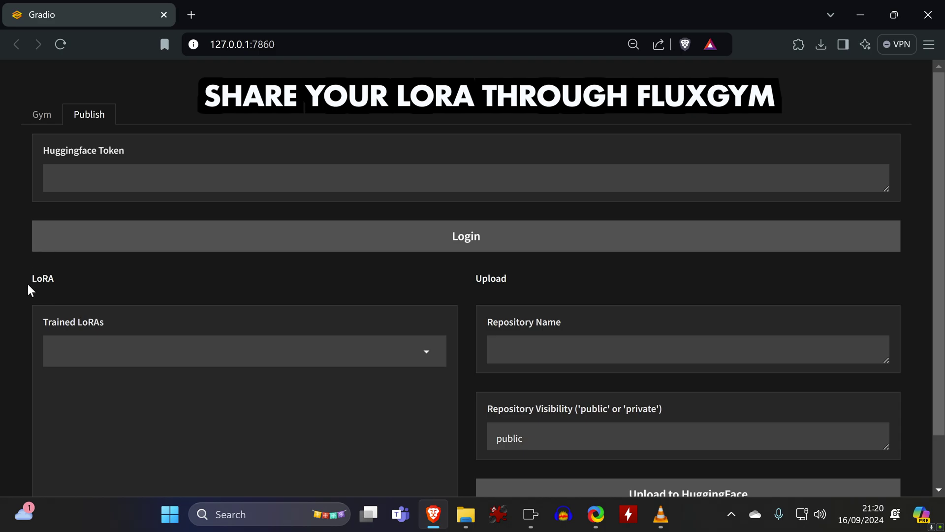